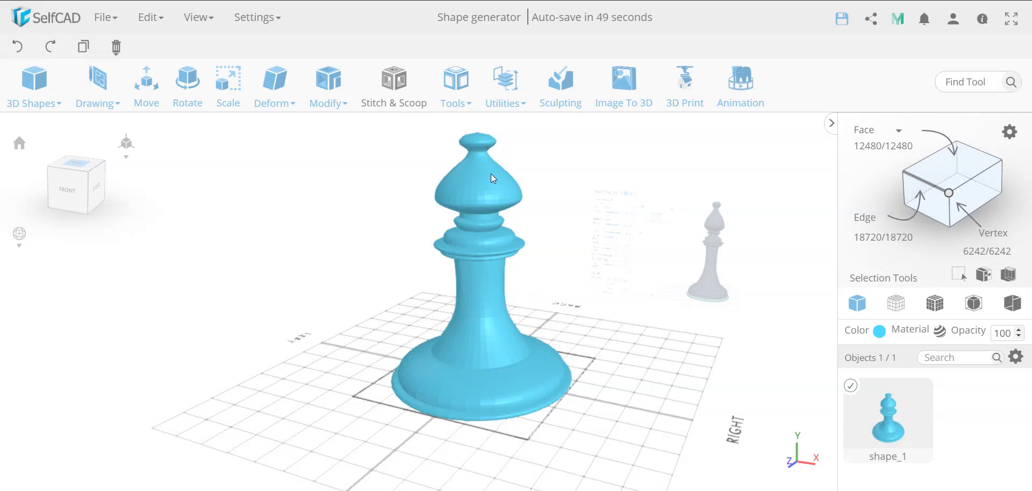
Start a new shape with the Shape Generator and hide all existing objects in the scene
{"action": "scroll", "coordinate": [491, 173], "scroll_direction": "down", "scroll_amount": 3}
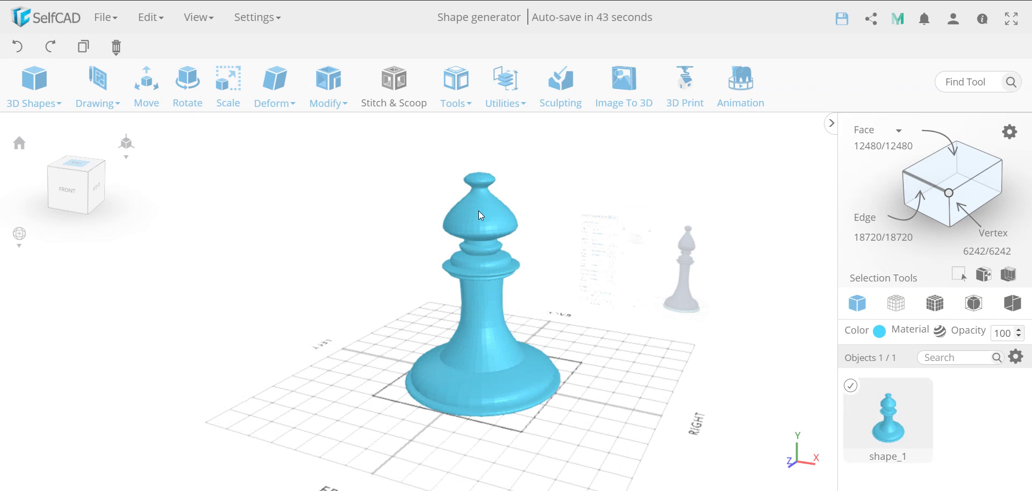
{"action": "left_click", "coordinate": [34, 83]}
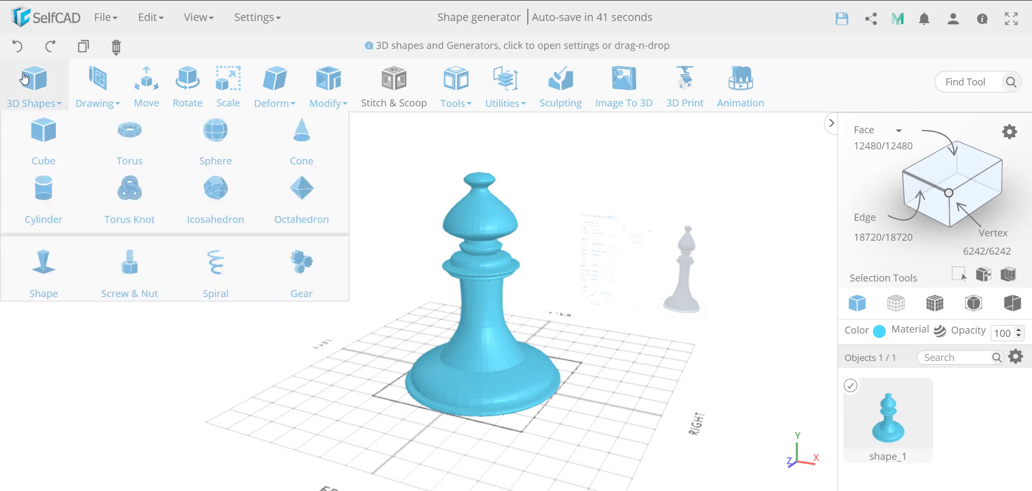
{"action": "left_click", "coordinate": [42, 270]}
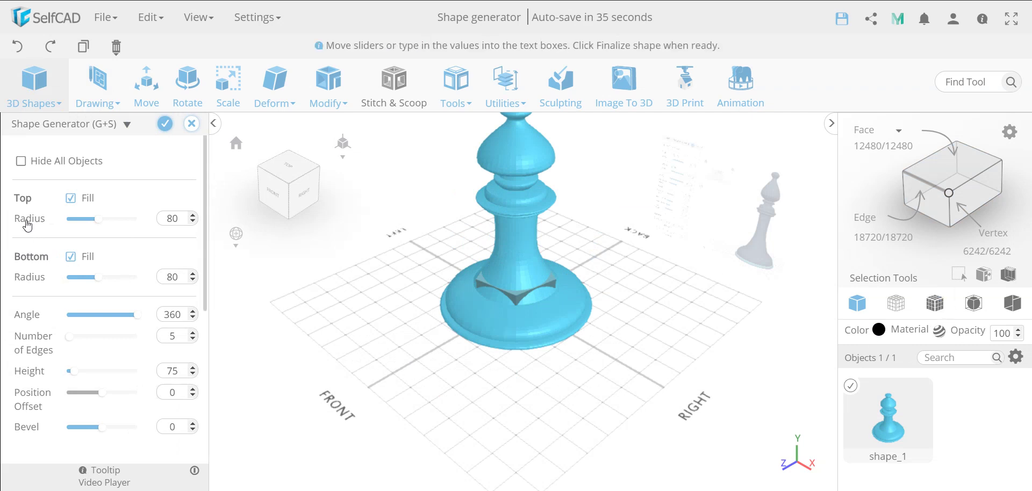
{"action": "left_click", "coordinate": [21, 161]}
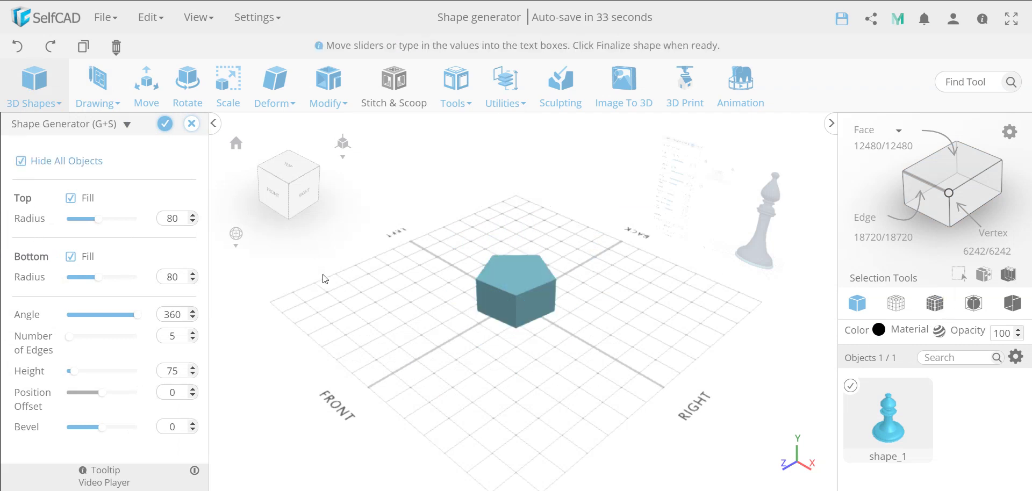
{"action": "left_click_drag", "start_coordinate": [362, 301], "coordinate": [488, 296]}
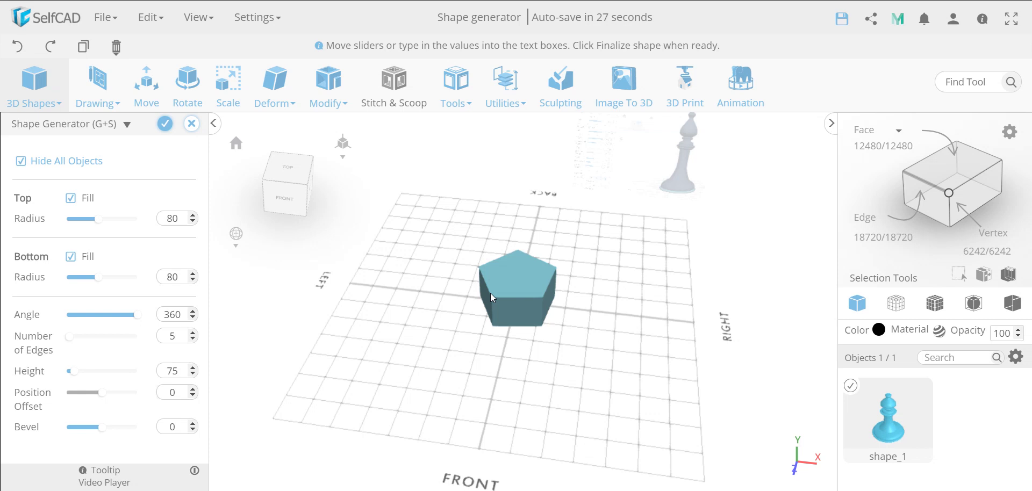
{"action": "scroll", "coordinate": [66, 356], "scroll_direction": "down", "scroll_amount": 3}
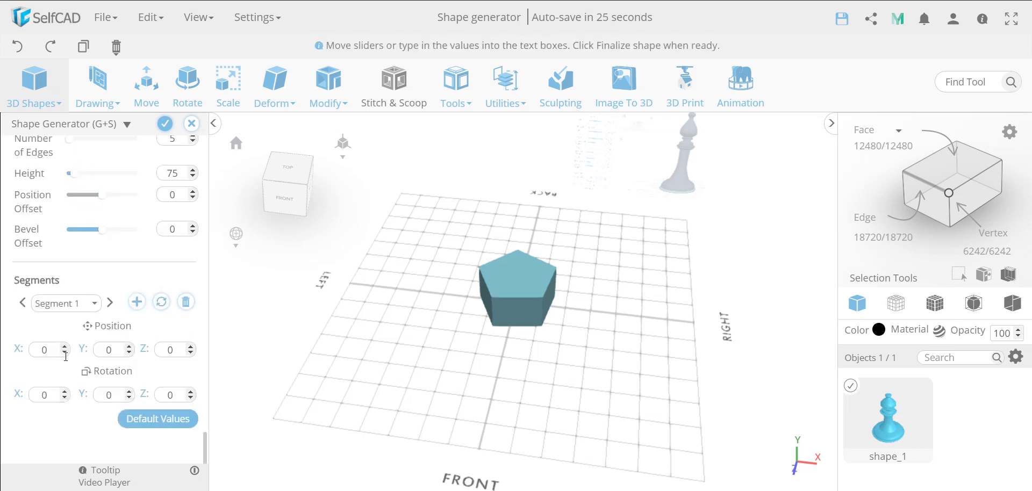
{"action": "scroll", "coordinate": [66, 356], "scroll_direction": "up", "scroll_amount": 5}
{"action": "left_click_drag", "start_coordinate": [458, 357], "coordinate": [396, 342]}
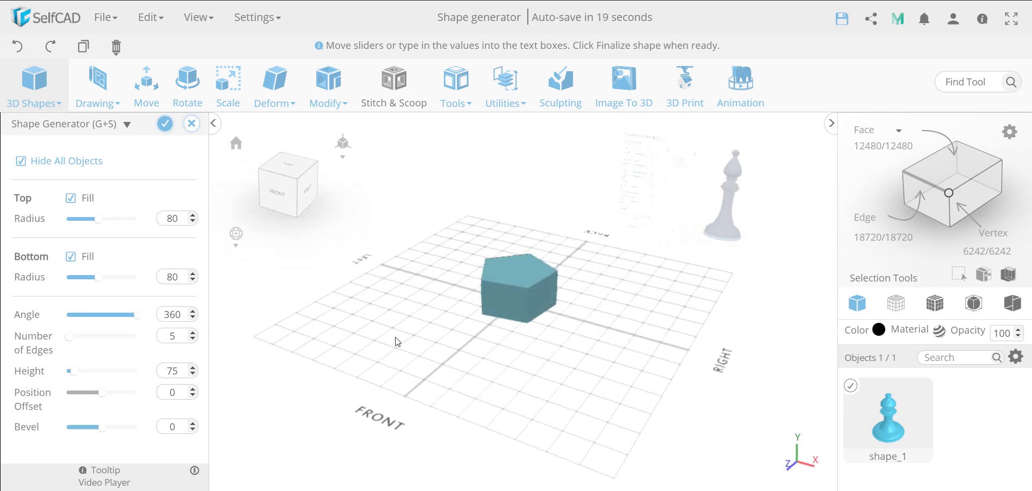
{"action": "mouse_move", "coordinate": [34, 94]}
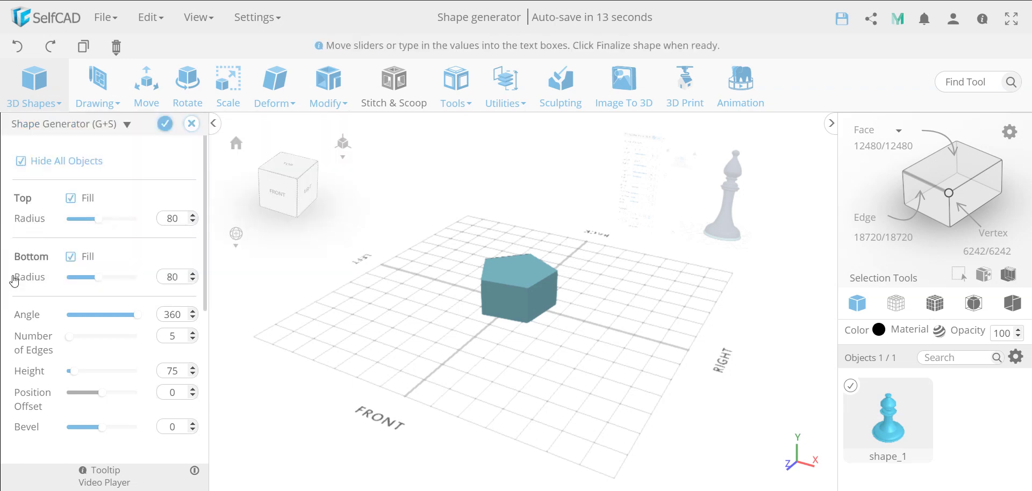
Remove the top and bottom fill from the default segment so it is open at both ends
{"action": "left_click", "coordinate": [71, 198]}
{"action": "left_click_drag", "start_coordinate": [389, 357], "coordinate": [241, 323]}
{"action": "left_click", "coordinate": [71, 257]}
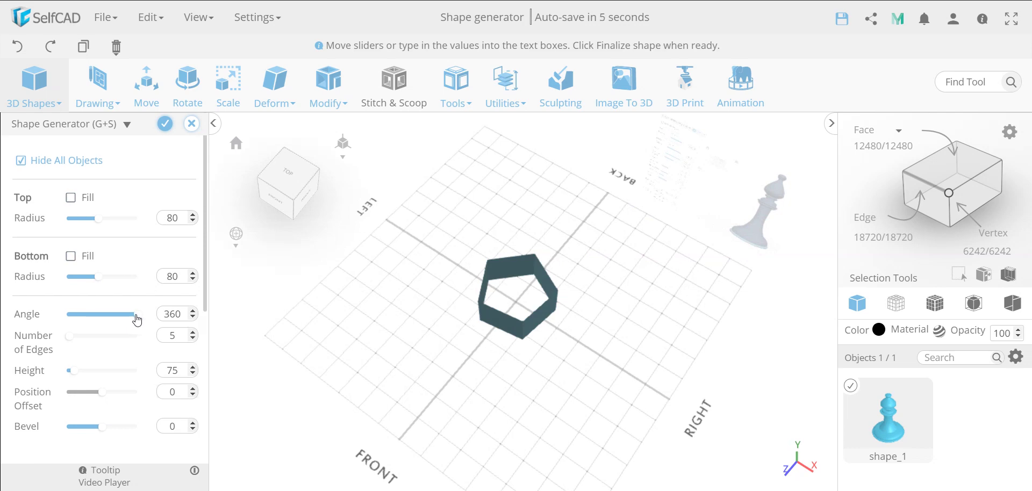
Set the segment's angle to 220 without side fill and its number of edges to 3
{"action": "left_click_drag", "start_coordinate": [137, 320], "coordinate": [104, 320]}
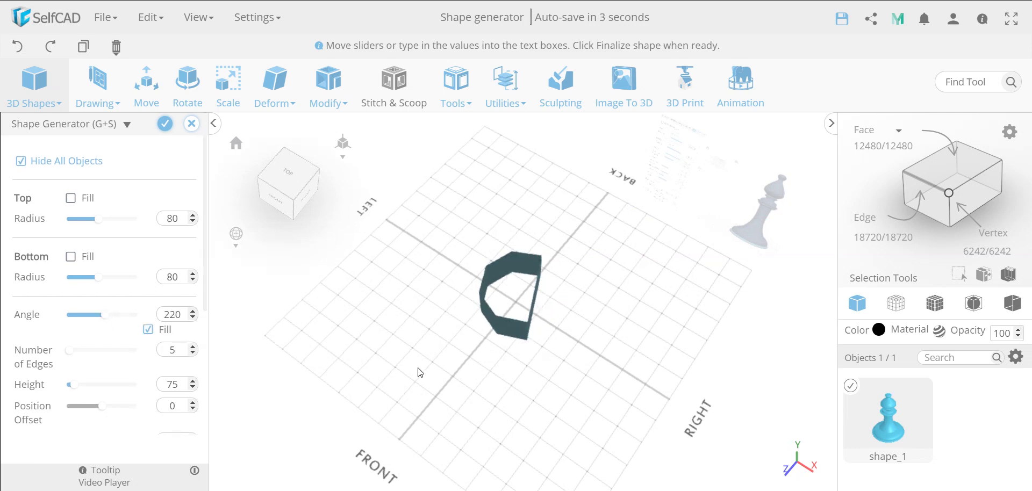
{"action": "left_click_drag", "start_coordinate": [417, 369], "coordinate": [303, 321]}
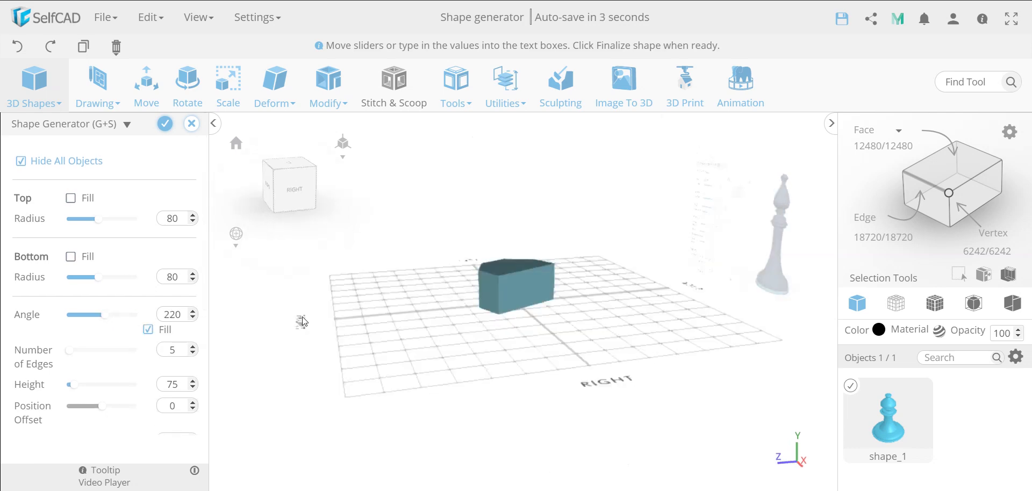
{"action": "left_click", "coordinate": [148, 330]}
{"action": "scroll", "coordinate": [86, 314], "scroll_direction": "down", "scroll_amount": 2}
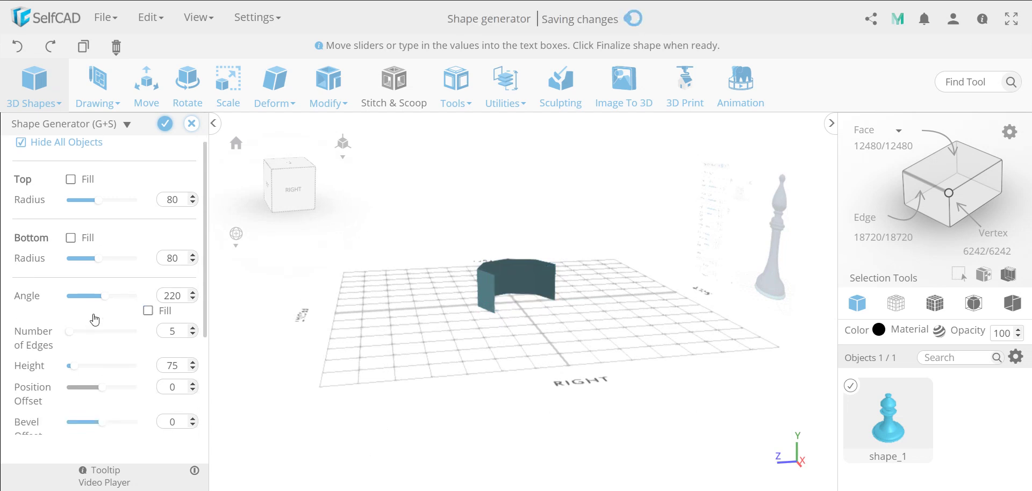
{"action": "mouse_move", "coordinate": [70, 306]}
{"action": "left_mouse_down"}
{"action": "mouse_move", "coordinate": [104, 311]}
{"action": "mouse_move", "coordinate": [57, 318]}
{"action": "left_mouse_up"}
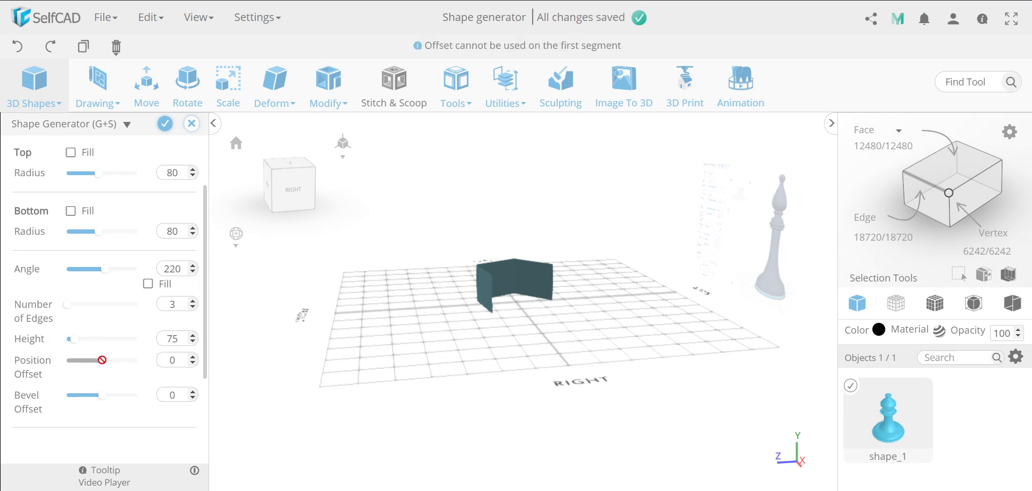
Delete all segments and replace them with a default segment
{"action": "scroll", "coordinate": [104, 344], "scroll_direction": "down", "scroll_amount": 3}
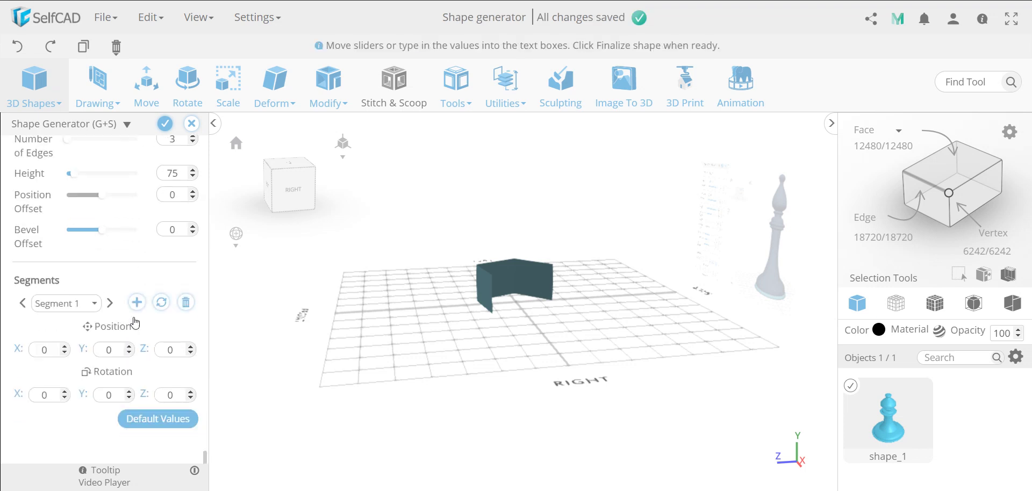
{"action": "left_click", "coordinate": [160, 302]}
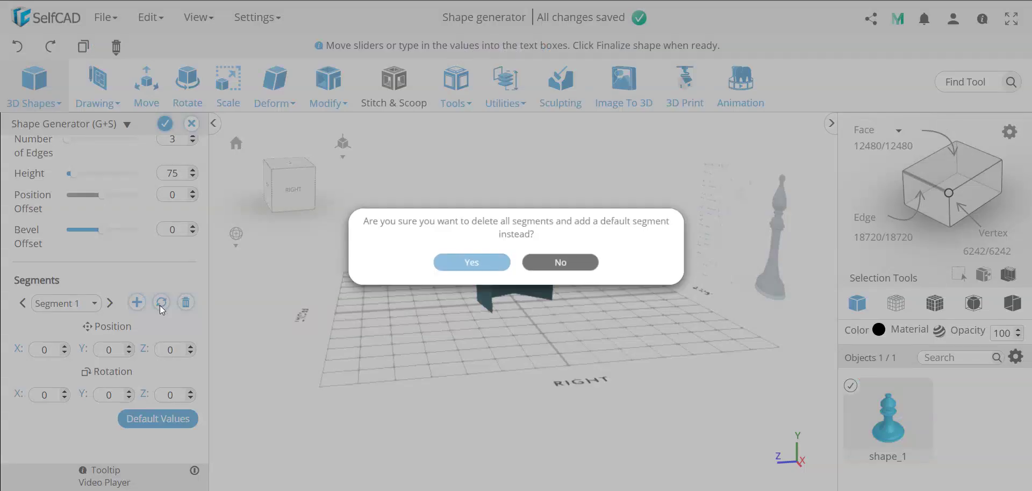
{"action": "left_click", "coordinate": [493, 266]}
{"action": "scroll", "coordinate": [189, 245], "scroll_direction": "up", "scroll_amount": 3}
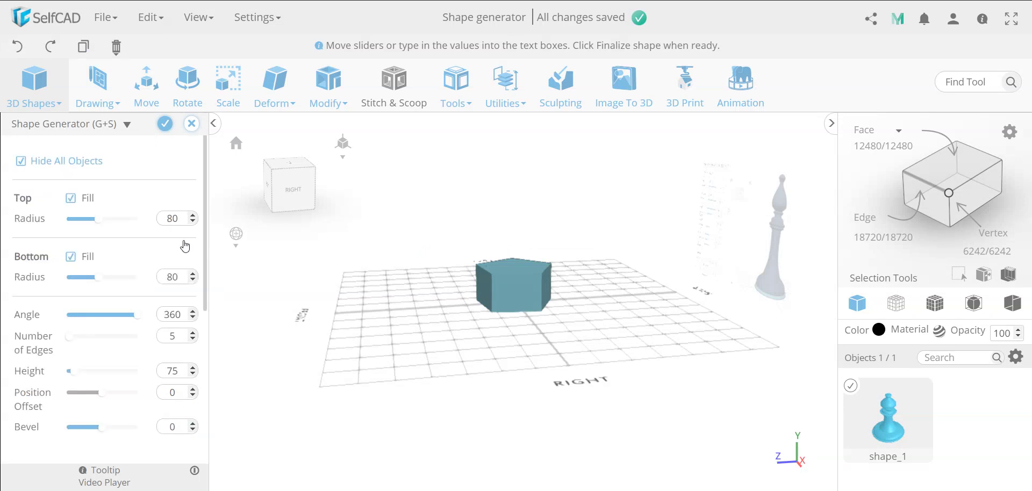
Bevel the first segment with a bevel offset of 4, bevel level 12 and bevel weight 5
{"action": "scroll", "coordinate": [115, 355], "scroll_direction": "down", "scroll_amount": 2}
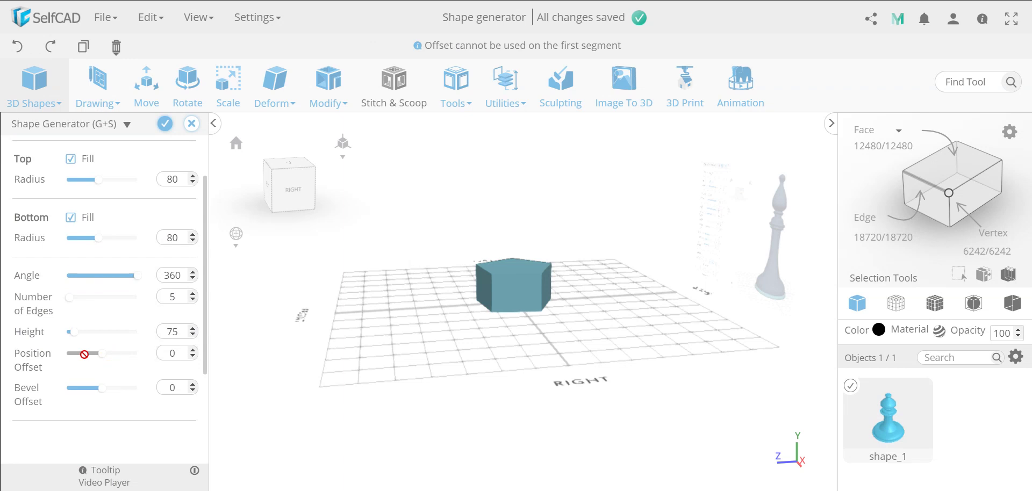
{"action": "scroll", "coordinate": [85, 354], "scroll_direction": "down", "scroll_amount": 1}
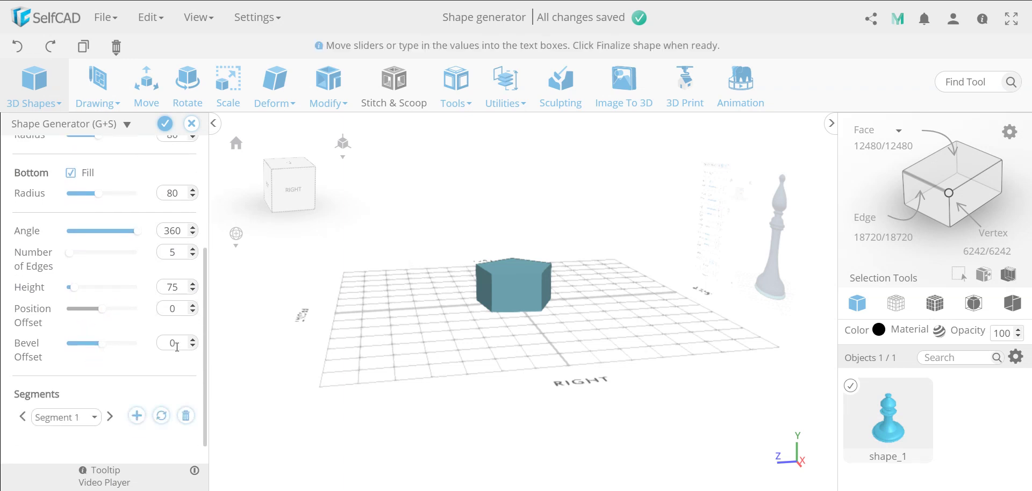
{"action": "mouse_move", "coordinate": [107, 350]}
{"action": "left_mouse_down"}
{"action": "mouse_move", "coordinate": [89, 353]}
{"action": "mouse_move", "coordinate": [119, 353]}
{"action": "left_mouse_up"}
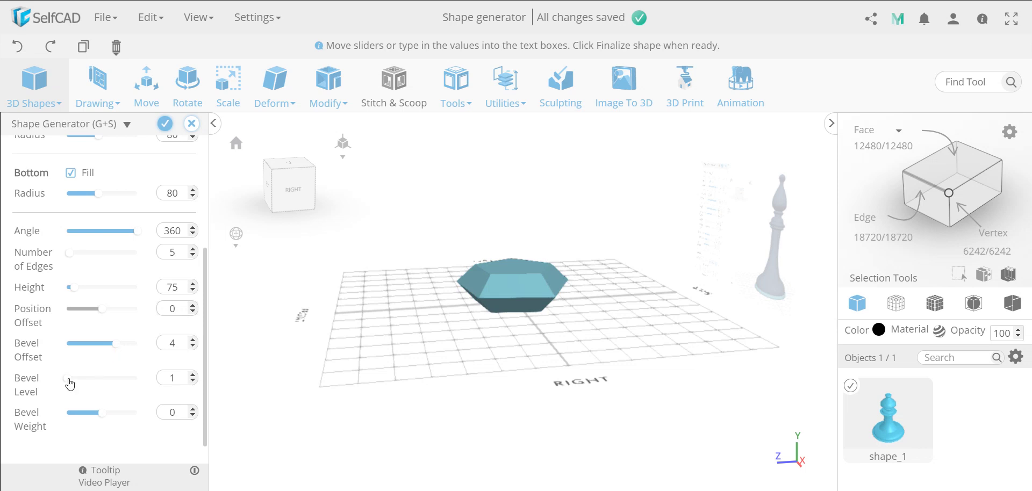
{"action": "left_click_drag", "start_coordinate": [70, 383], "coordinate": [109, 385]}
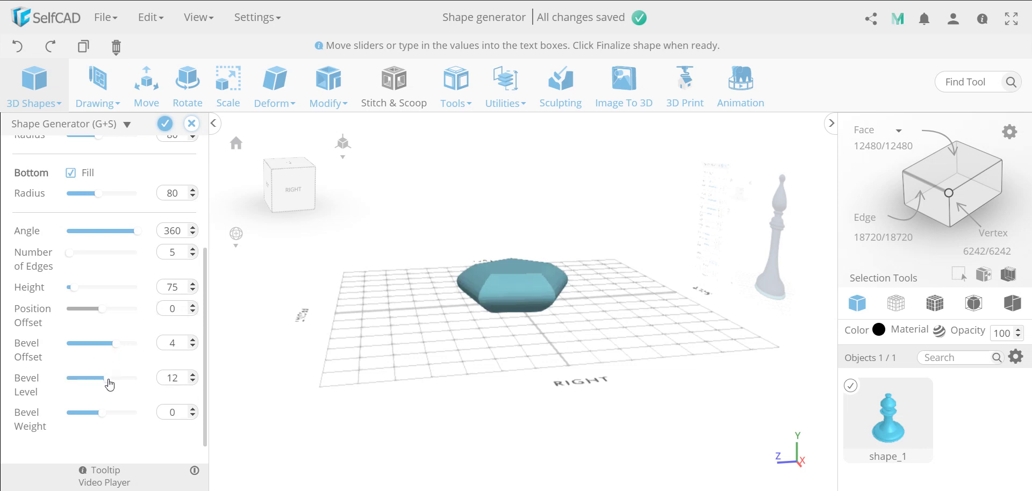
{"action": "left_click_drag", "start_coordinate": [102, 414], "coordinate": [142, 419]}
{"action": "right_click_drag", "start_coordinate": [411, 342], "coordinate": [370, 361]}
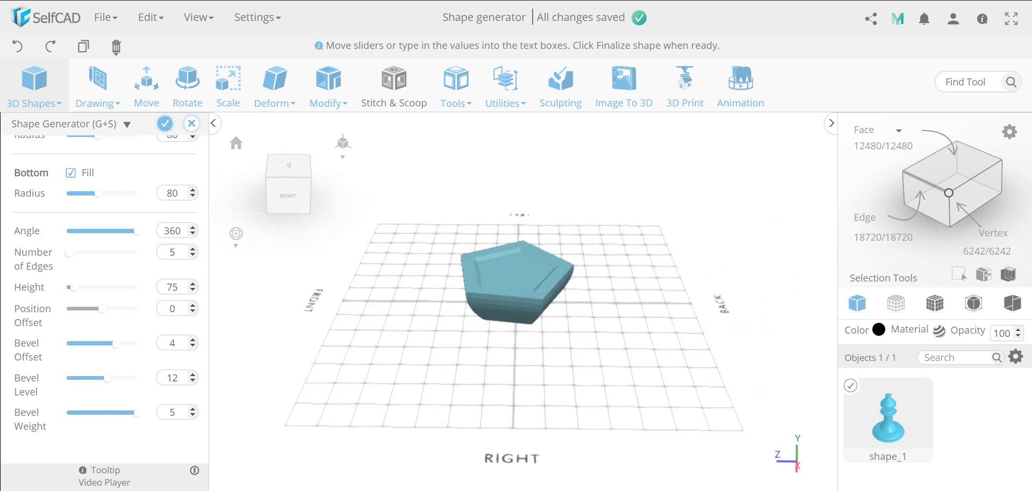
Add a second segment on top of the first and set its number of edges to 34
{"action": "scroll", "coordinate": [64, 368], "scroll_direction": "down", "scroll_amount": 3}
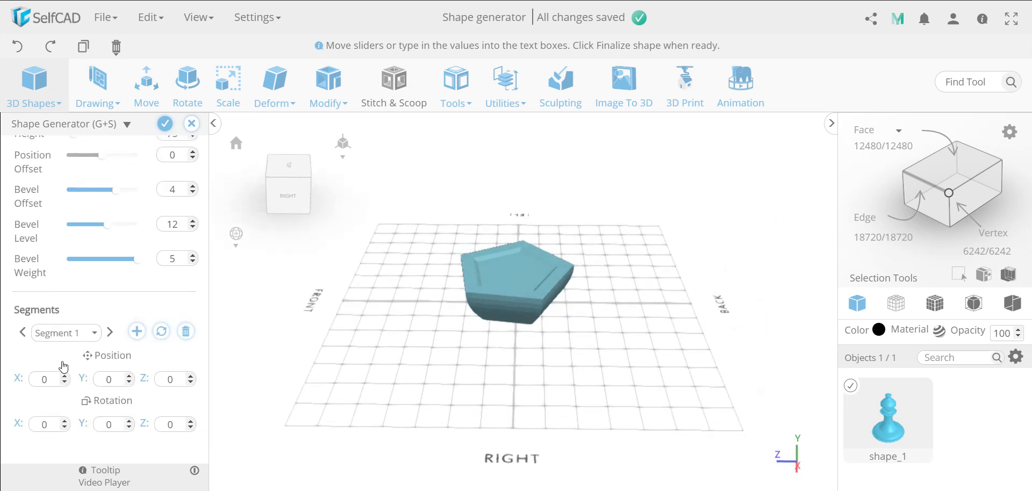
{"action": "left_click", "coordinate": [137, 331]}
{"action": "scroll", "coordinate": [127, 295], "scroll_direction": "up", "scroll_amount": 5}
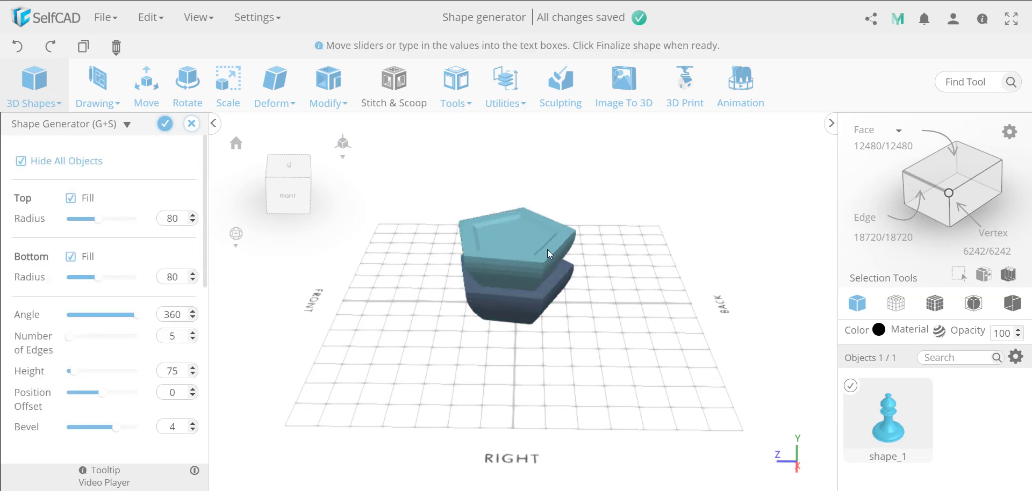
{"action": "scroll", "coordinate": [100, 383], "scroll_direction": "down", "scroll_amount": 1}
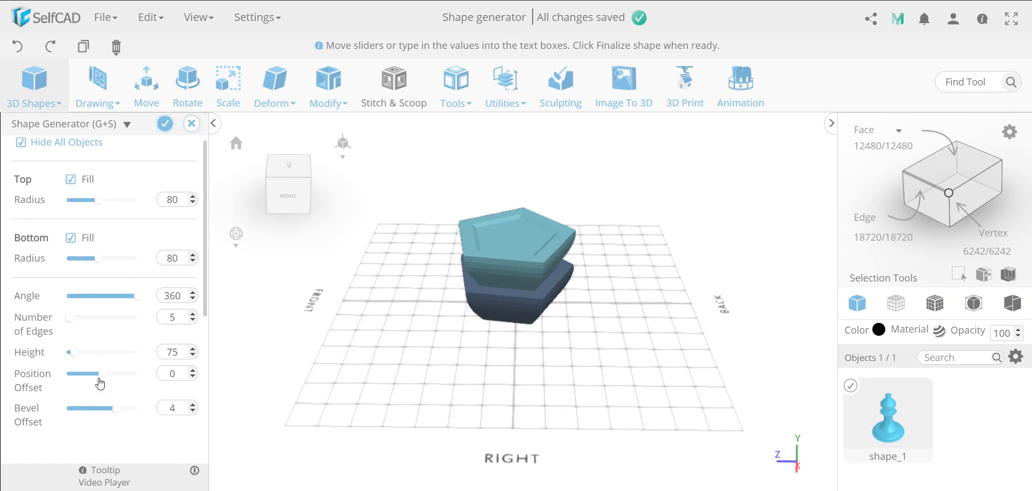
{"action": "left_click_drag", "start_coordinate": [73, 322], "coordinate": [104, 323]}
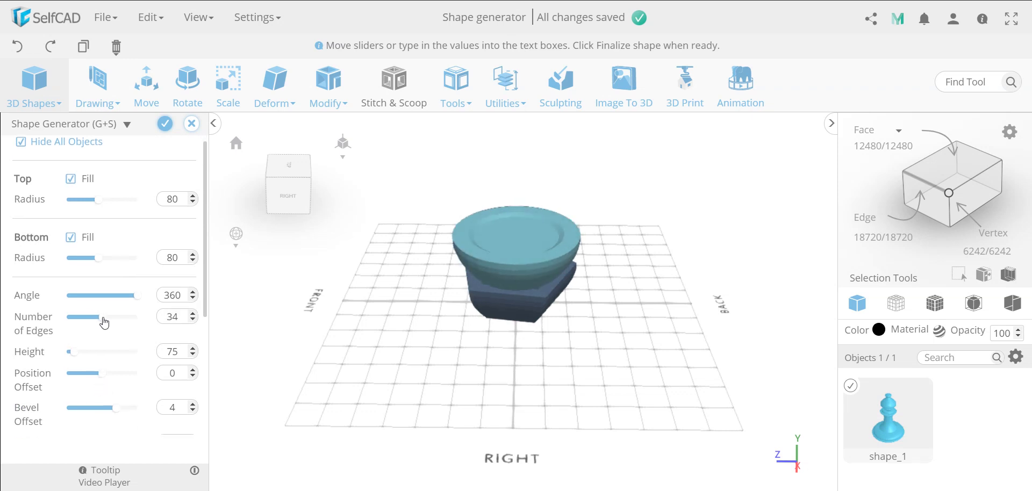
Set the second segment's height to 20
{"action": "left_click", "coordinate": [71, 353]}
{"action": "left_click_drag", "start_coordinate": [73, 357], "coordinate": [61, 362]}
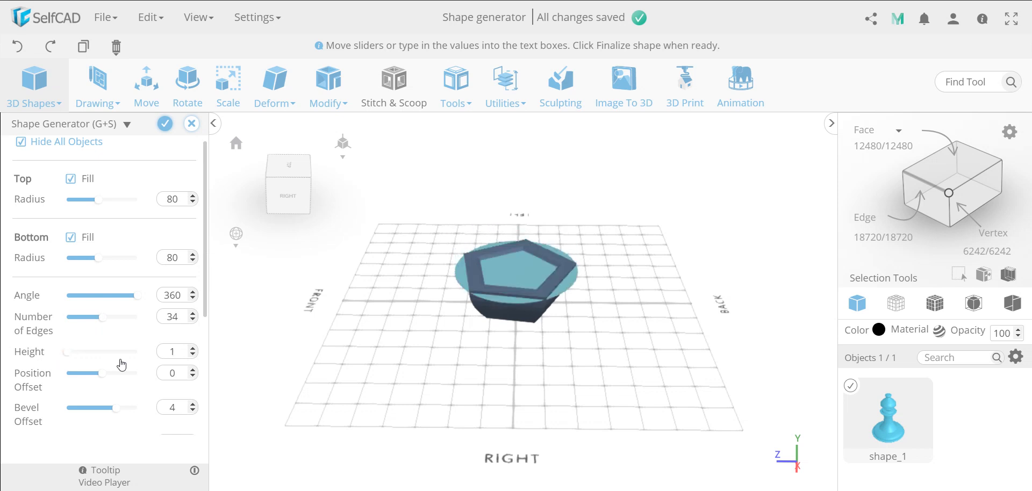
{"action": "left_click", "coordinate": [170, 351]}
{"action": "type", "text": "20"}
{"action": "key", "text": "Return"}
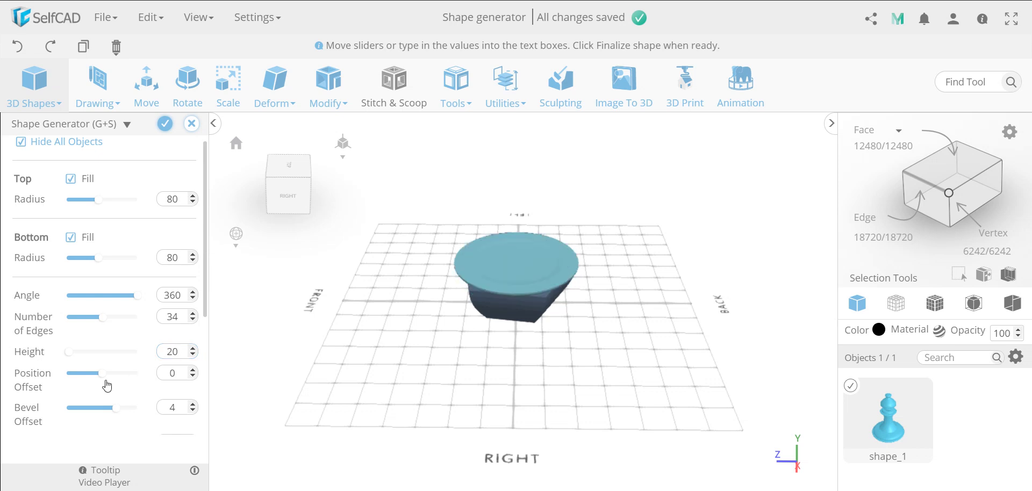
Give the second segment a position offset of 41 with an offset smoothness of 7
{"action": "mouse_move", "coordinate": [103, 380]}
{"action": "left_mouse_down"}
{"action": "mouse_move", "coordinate": [138, 380]}
{"action": "mouse_move", "coordinate": [103, 379]}
{"action": "mouse_move", "coordinate": [119, 380]}
{"action": "left_mouse_up"}
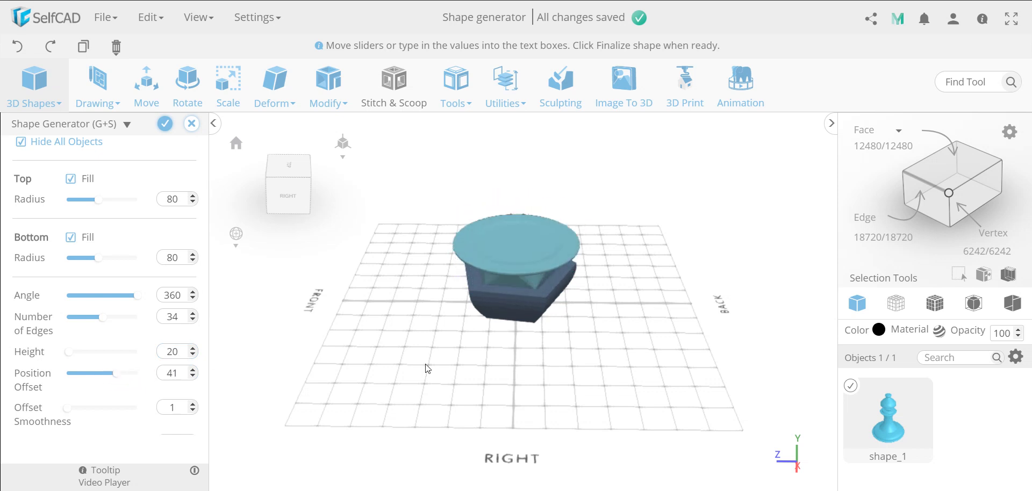
{"action": "left_click_drag", "start_coordinate": [428, 368], "coordinate": [445, 355]}
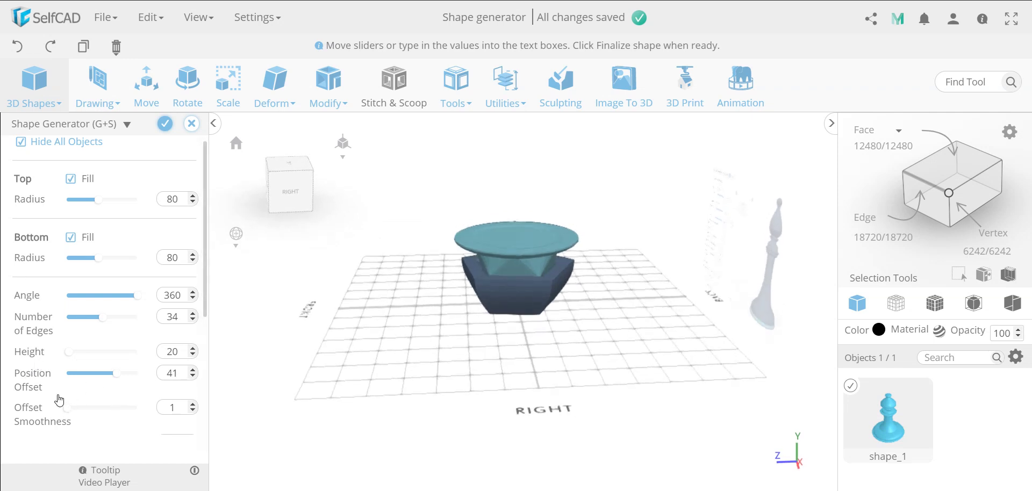
{"action": "left_click_drag", "start_coordinate": [69, 411], "coordinate": [116, 410]}
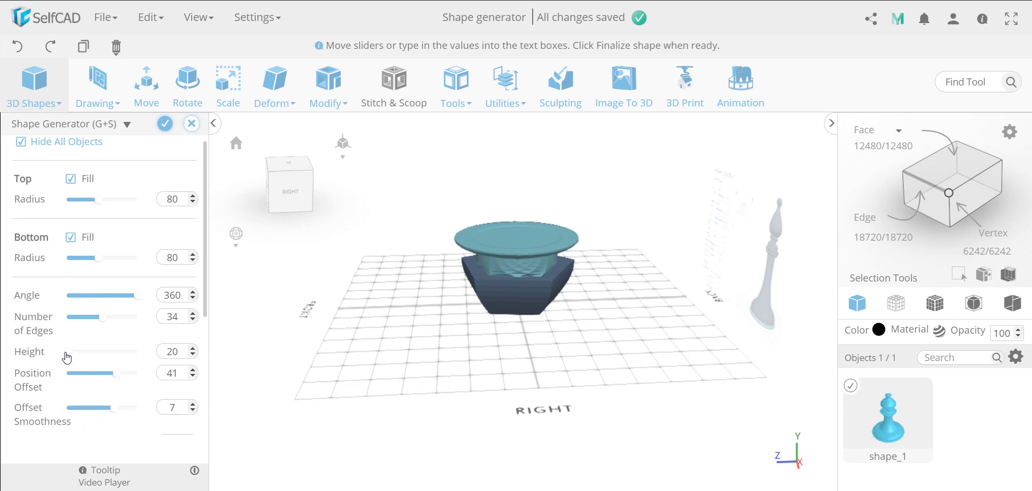
Set the second segment's height to 141 and its position offset to 89
{"action": "left_click_drag", "start_coordinate": [69, 357], "coordinate": [82, 359]}
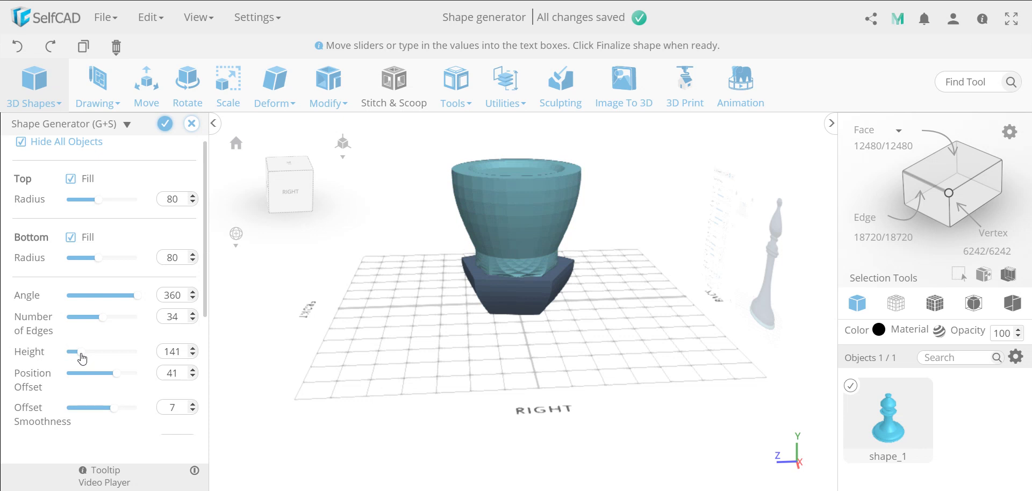
{"action": "left_click_drag", "start_coordinate": [496, 335], "coordinate": [520, 258]}
{"action": "scroll", "coordinate": [520, 260], "scroll_direction": "up", "scroll_amount": 3}
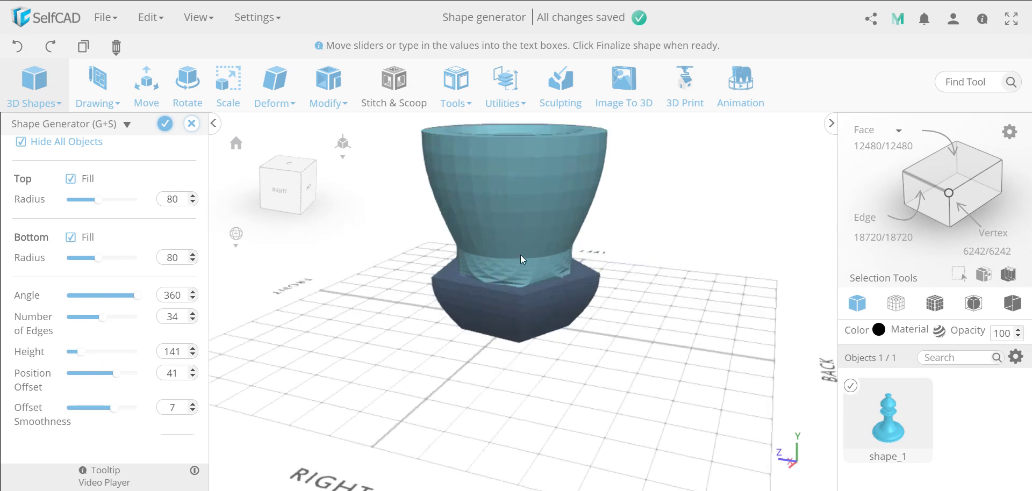
{"action": "scroll", "coordinate": [521, 255], "scroll_direction": "up", "scroll_amount": 3}
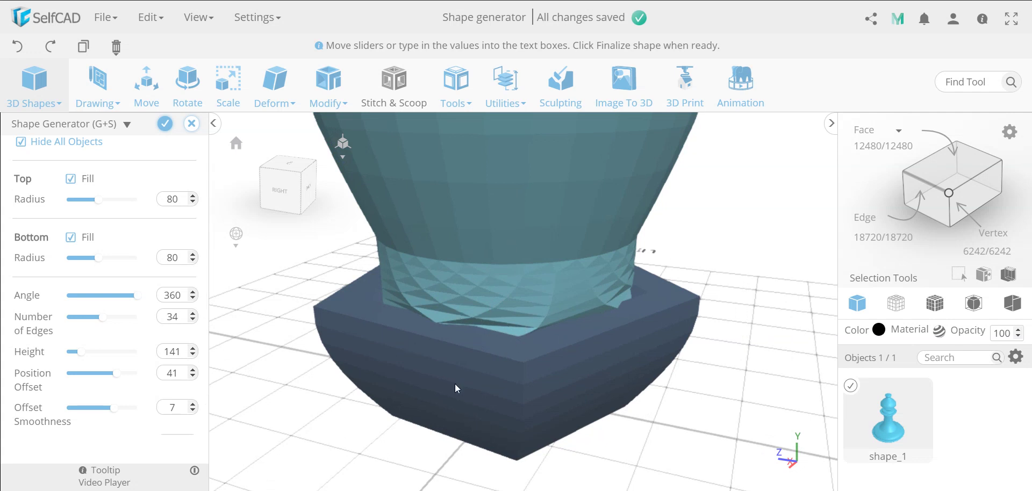
{"action": "left_click_drag", "start_coordinate": [412, 447], "coordinate": [369, 433]}
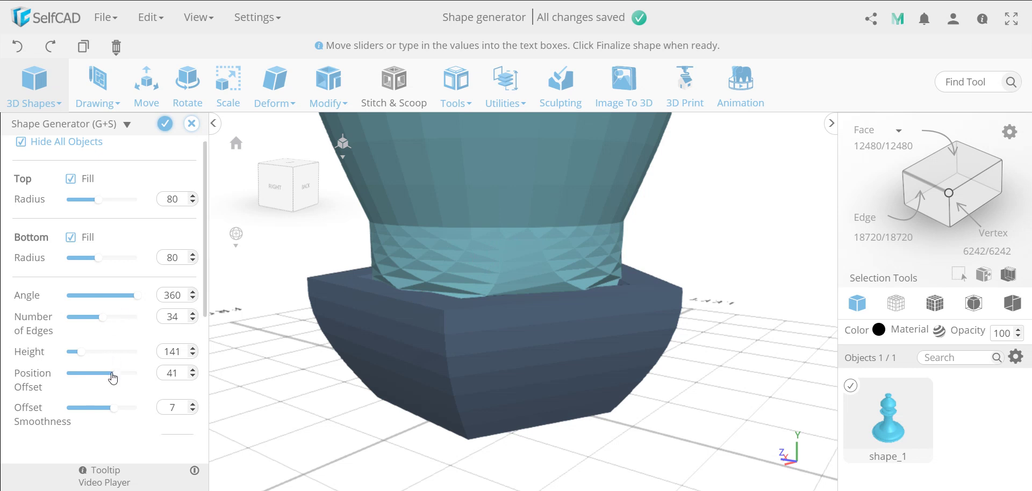
{"action": "left_click_drag", "start_coordinate": [112, 374], "coordinate": [134, 376]}
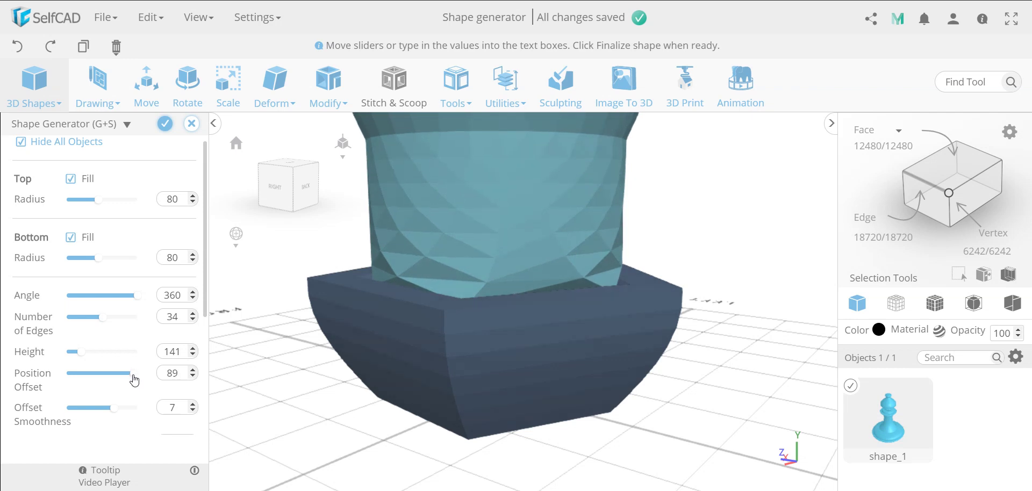
Set the second segment's offset smoothness to 10 and its position offset to 79
{"action": "left_click_drag", "start_coordinate": [111, 410], "coordinate": [145, 426]}
{"action": "left_click_drag", "start_coordinate": [315, 424], "coordinate": [344, 444]}
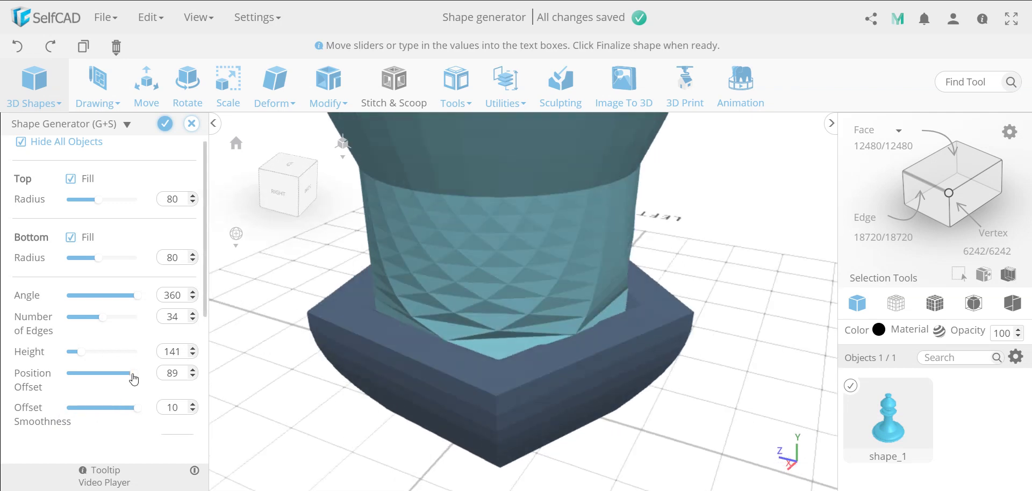
{"action": "mouse_move", "coordinate": [134, 380]}
{"action": "left_mouse_down"}
{"action": "mouse_move", "coordinate": [113, 376]}
{"action": "mouse_move", "coordinate": [130, 384]}
{"action": "left_mouse_up"}
{"action": "scroll", "coordinate": [430, 356], "scroll_direction": "down", "scroll_amount": 5}
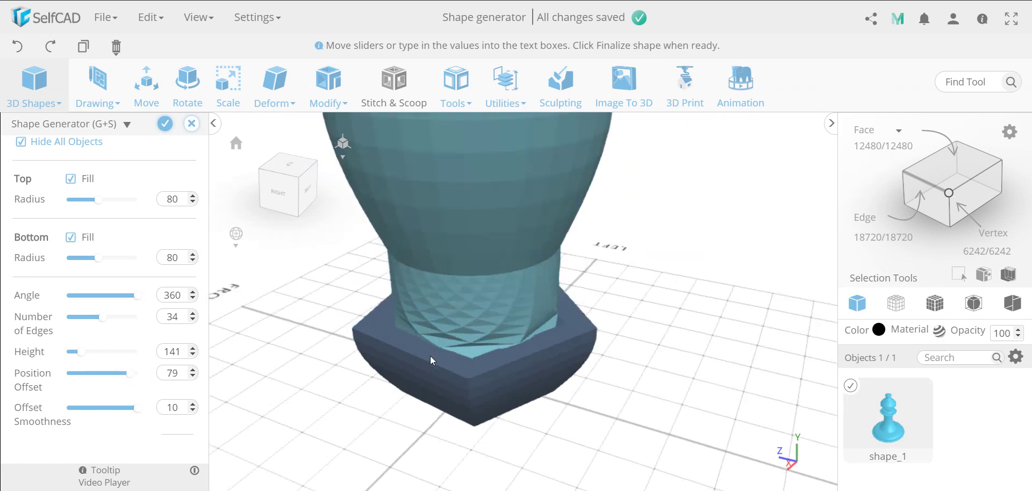
{"action": "scroll", "coordinate": [430, 356], "scroll_direction": "up", "scroll_amount": 5}
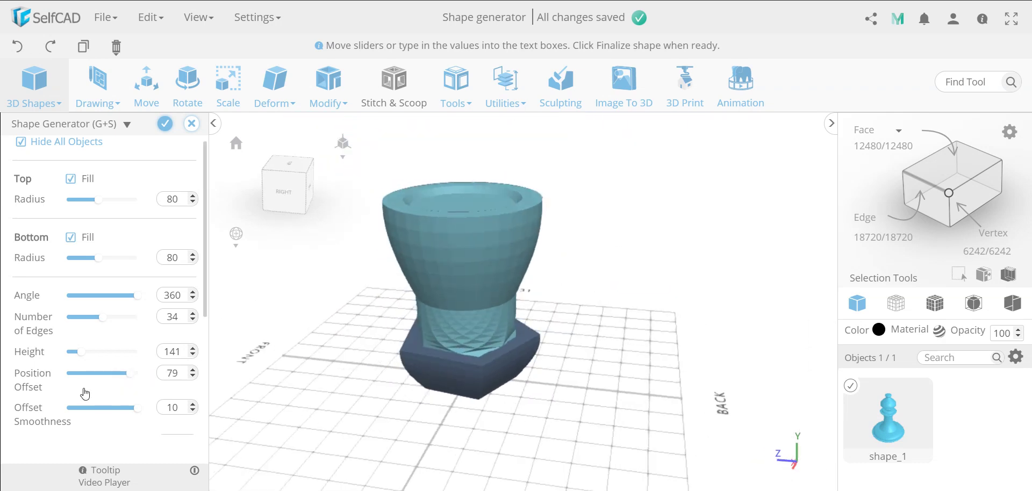
Switch the active segment to Segment 1 and back to Segment 2
{"action": "scroll", "coordinate": [85, 394], "scroll_direction": "down", "scroll_amount": 5}
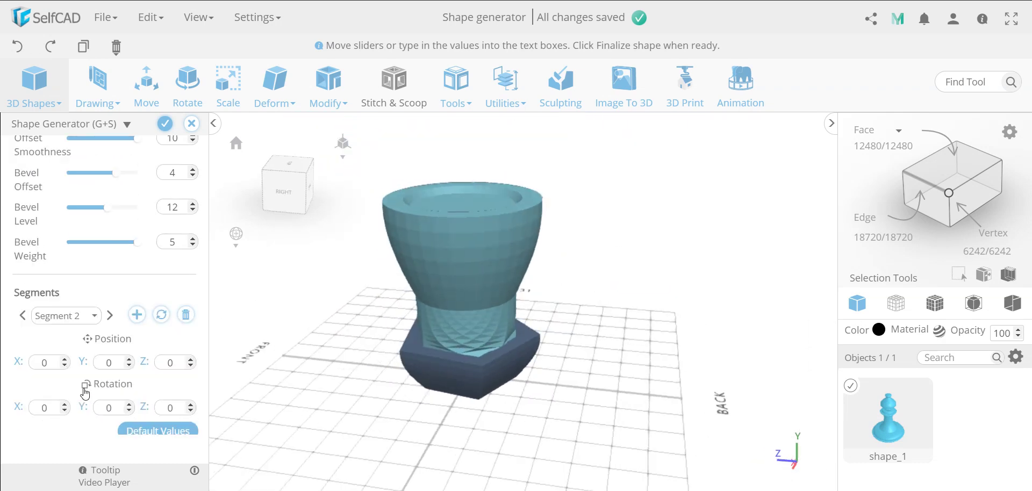
{"action": "left_click", "coordinate": [51, 316]}
{"action": "left_click", "coordinate": [61, 336]}
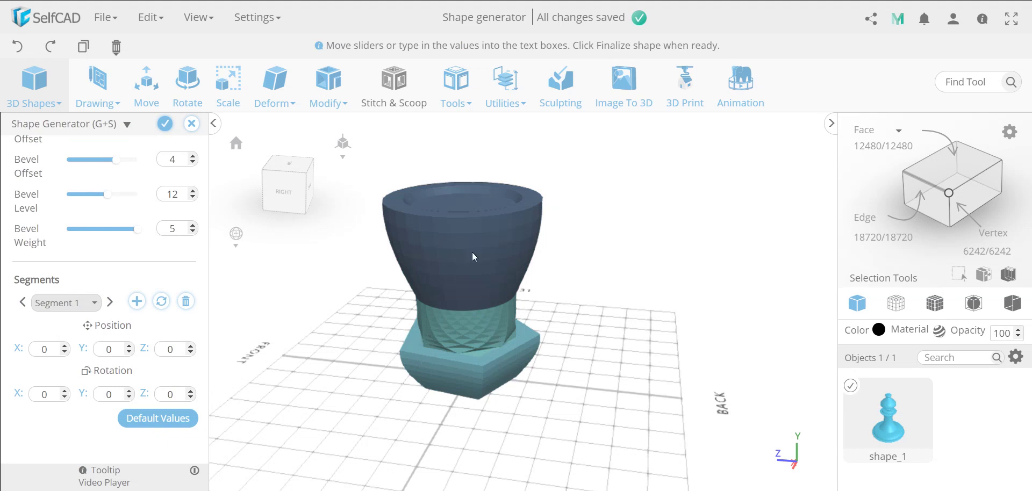
{"action": "left_click", "coordinate": [24, 302]}
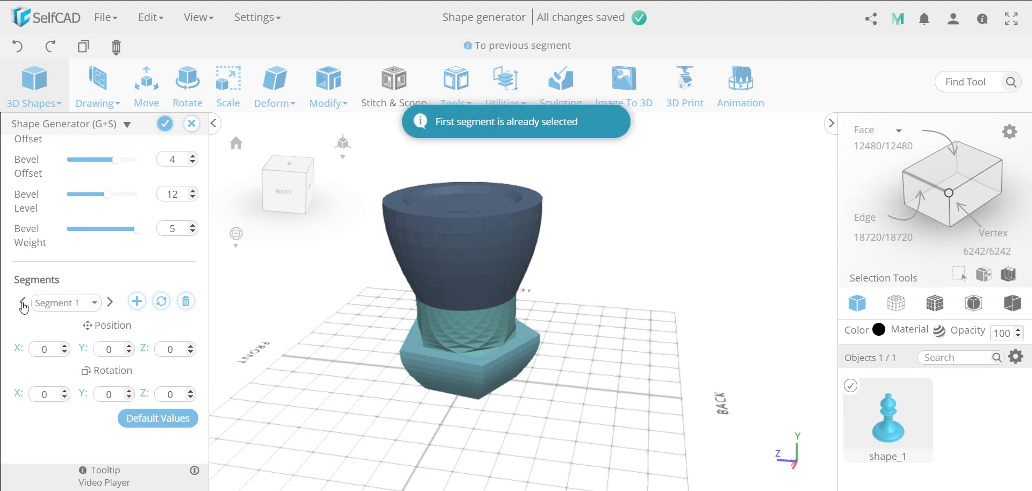
{"action": "left_click", "coordinate": [111, 303]}
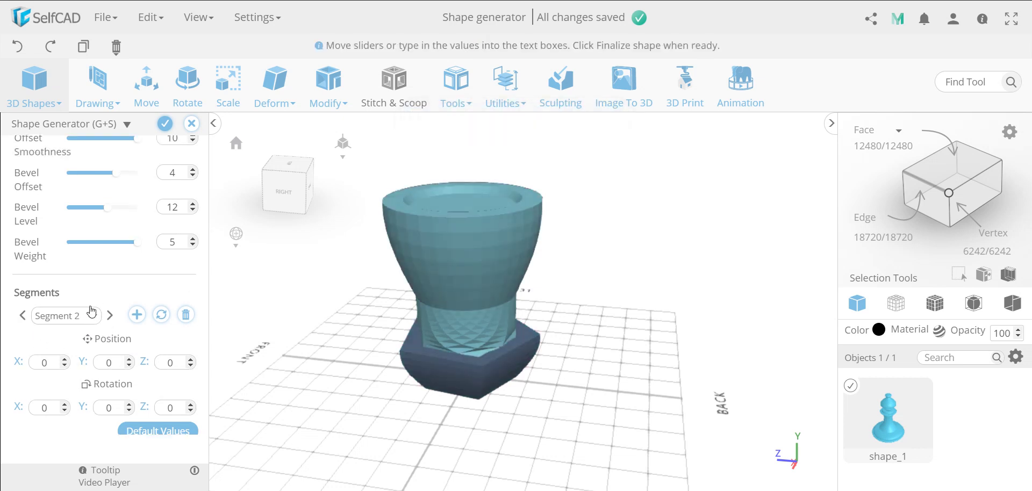
Add a third segment on top of the second and make Segment 1 the active segment
{"action": "left_click", "coordinate": [137, 315]}
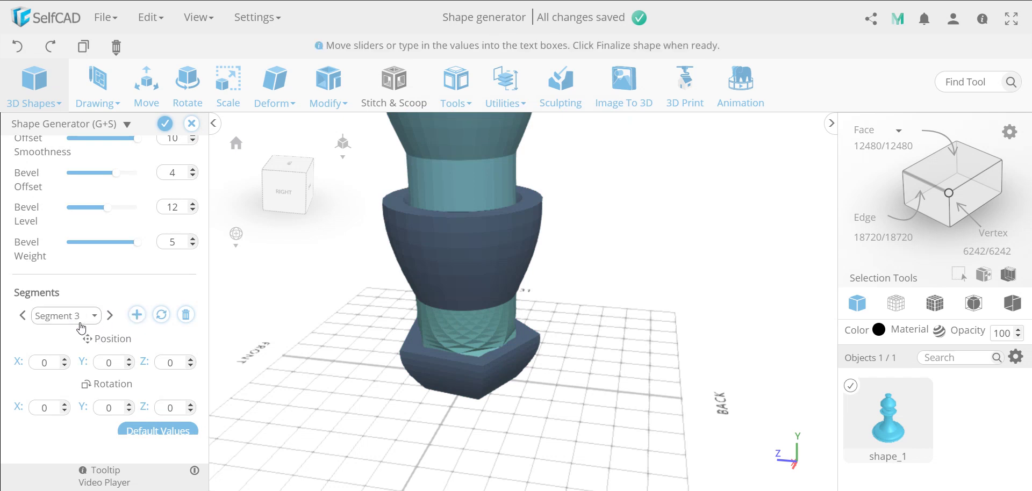
{"action": "left_click", "coordinate": [94, 316]}
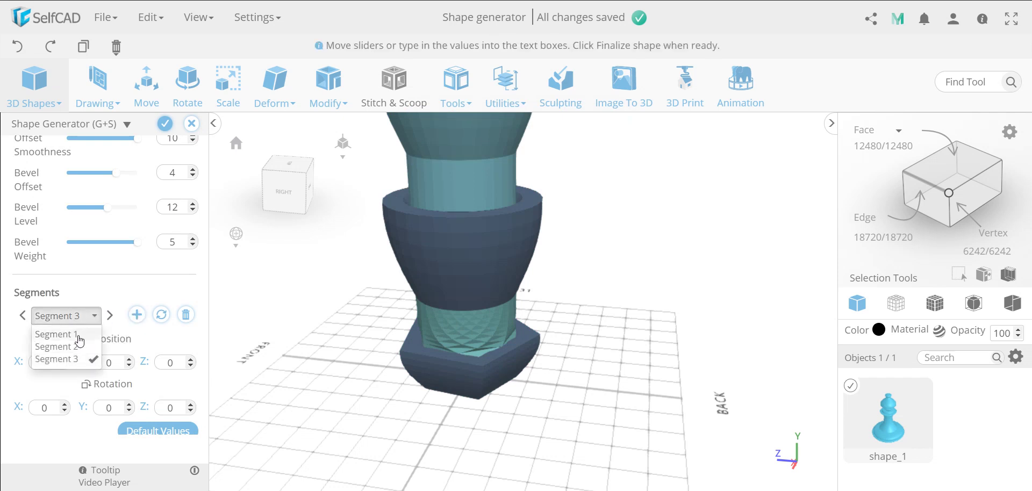
{"action": "left_click", "coordinate": [80, 336]}
{"action": "scroll", "coordinate": [423, 332], "scroll_direction": "down", "scroll_amount": 5}
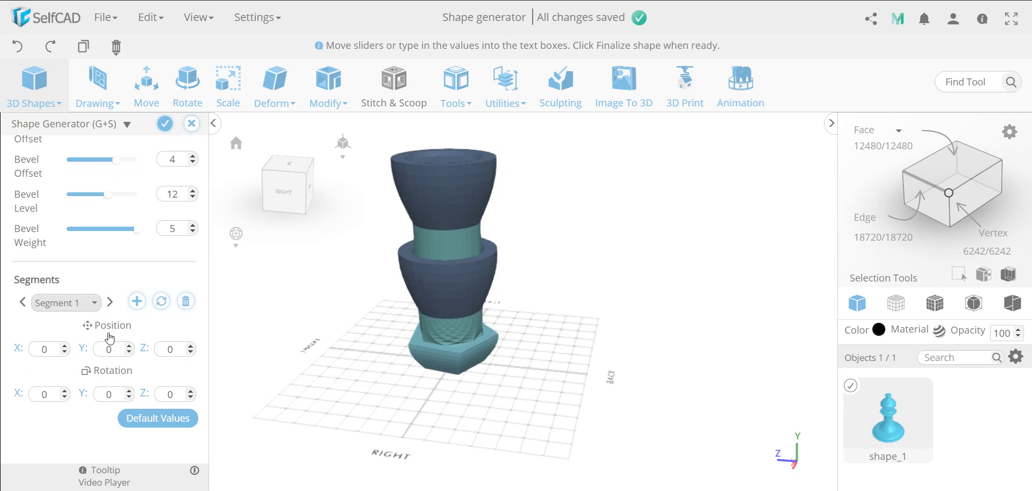
Look through all of the first segment's settings and examine the stacked shape from other sides
{"action": "scroll", "coordinate": [110, 337], "scroll_direction": "up", "scroll_amount": 5}
{"action": "scroll", "coordinate": [110, 338], "scroll_direction": "down", "scroll_amount": 5}
{"action": "scroll", "coordinate": [110, 337], "scroll_direction": "up", "scroll_amount": 5}
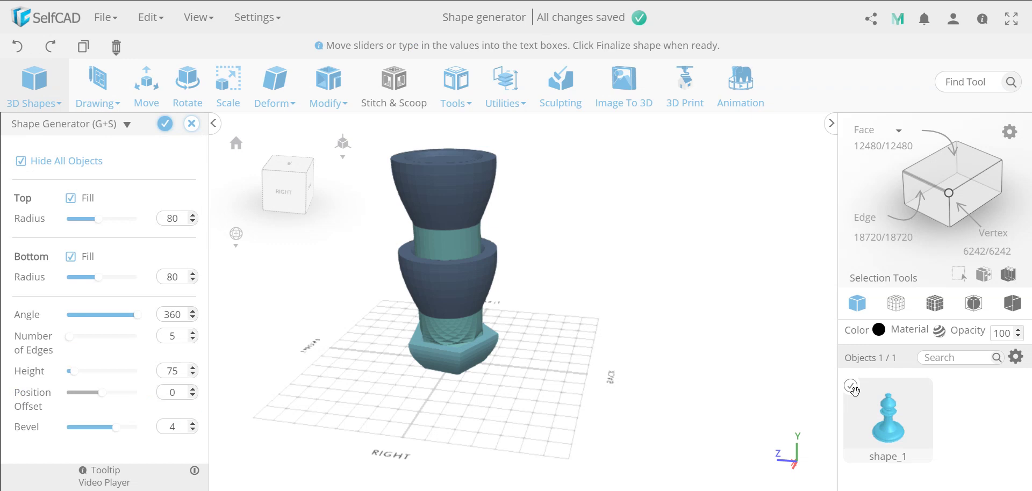
{"action": "scroll", "coordinate": [160, 274], "scroll_direction": "down", "scroll_amount": 5}
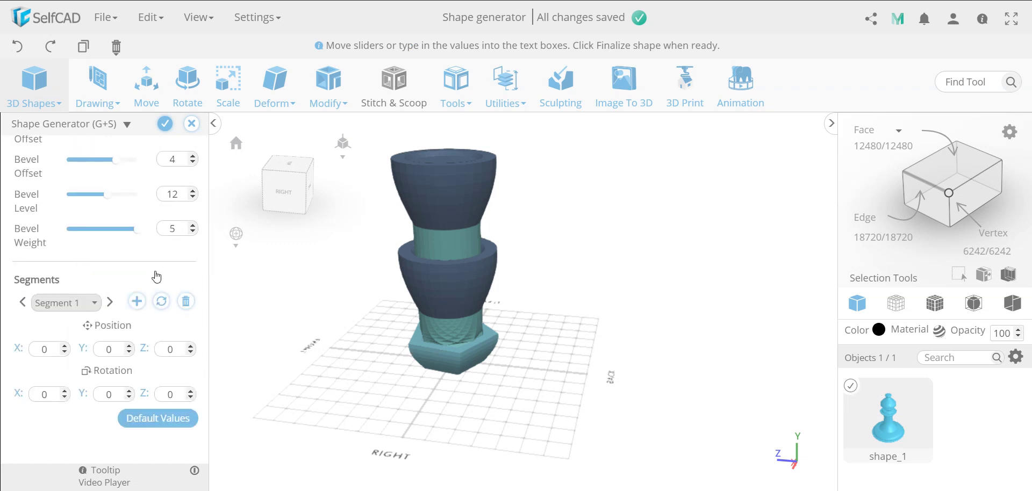
{"action": "scroll", "coordinate": [156, 277], "scroll_direction": "up", "scroll_amount": 5}
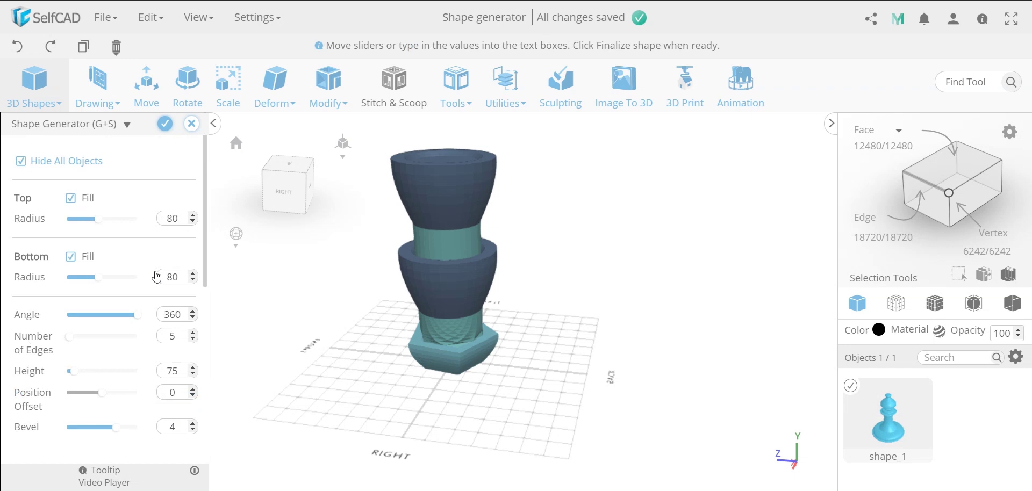
{"action": "mouse_move", "coordinate": [93, 98]}
{"action": "left_click_drag", "start_coordinate": [530, 350], "coordinate": [694, 303]}
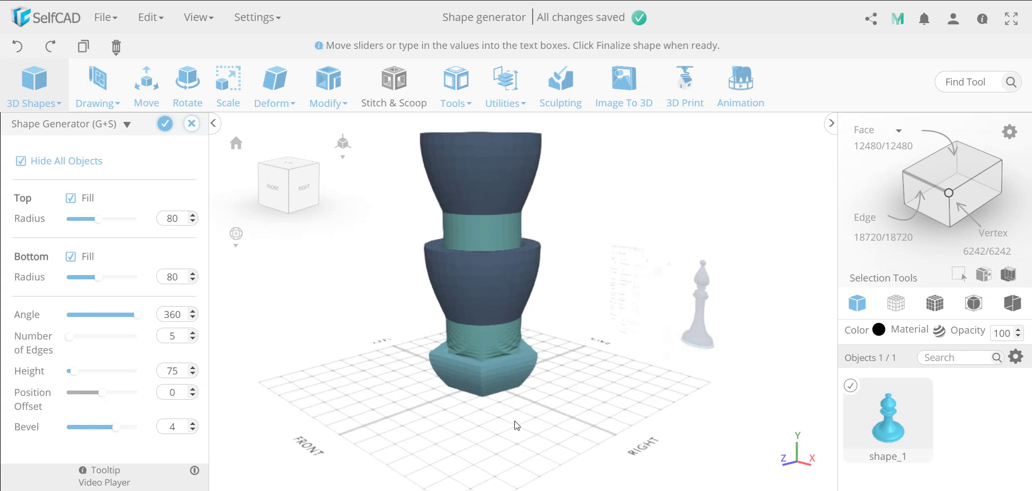
{"action": "left_click_drag", "start_coordinate": [516, 426], "coordinate": [467, 421]}
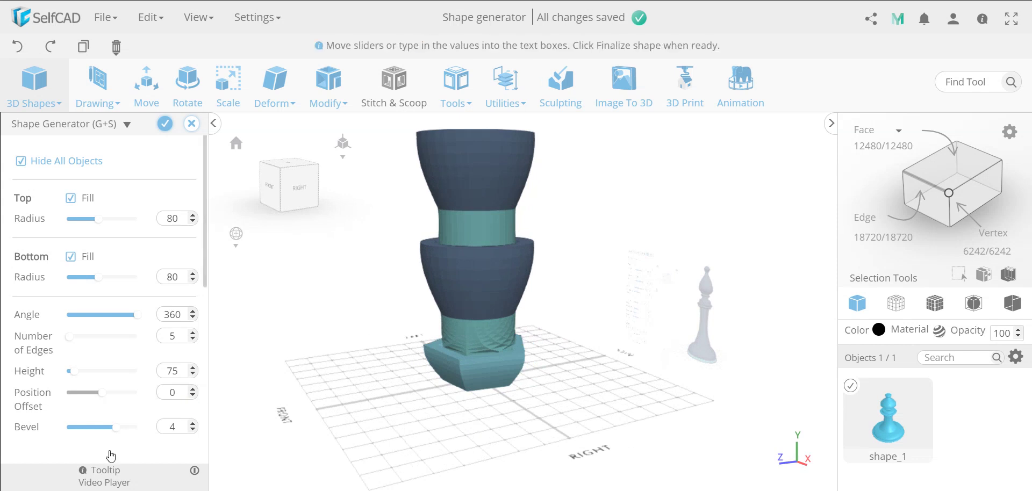
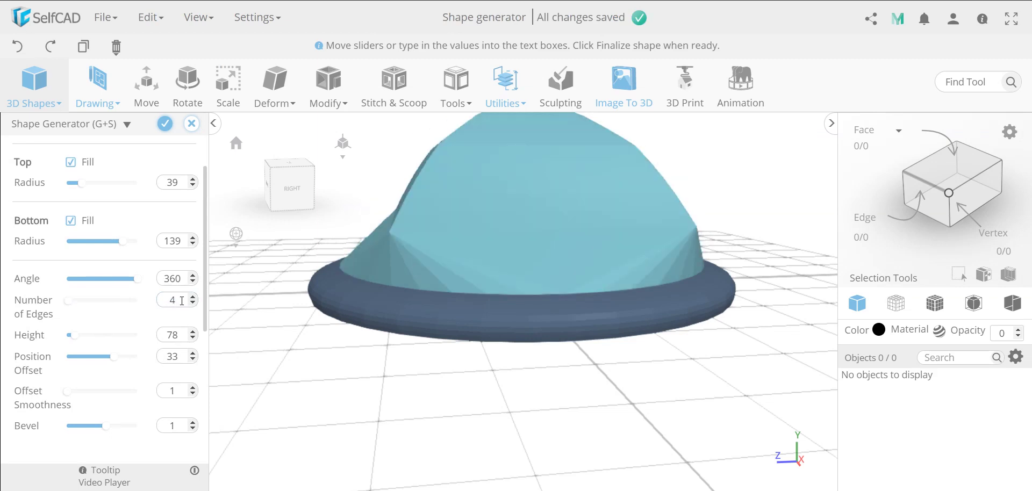
Set the second segment's offset smoothness to 5, position offset to -4 and number of edges to 40
{"action": "left_click_drag", "start_coordinate": [66, 392], "coordinate": [98, 392]}
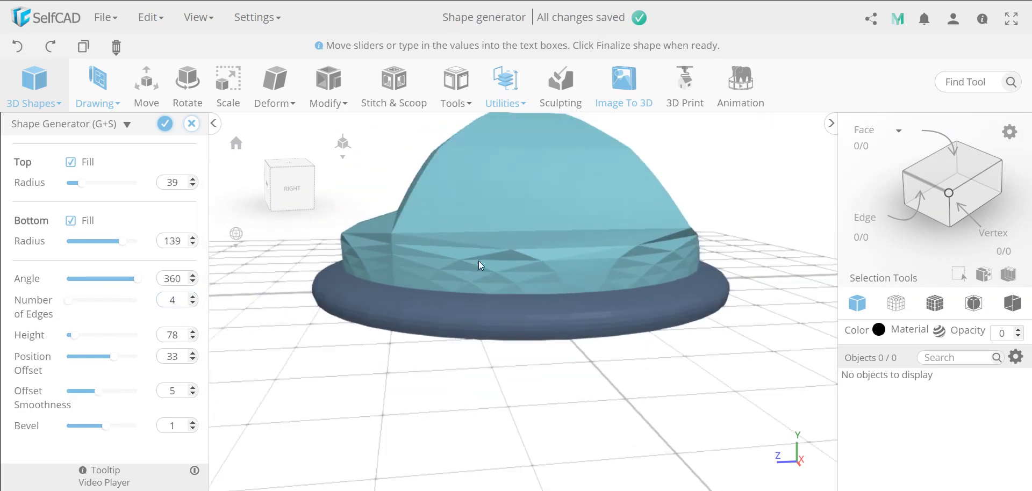
{"action": "double_click", "coordinate": [173, 357]}
{"action": "type", "text": "-4"}
{"action": "double_click", "coordinate": [172, 300]}
{"action": "type", "text": "40"}
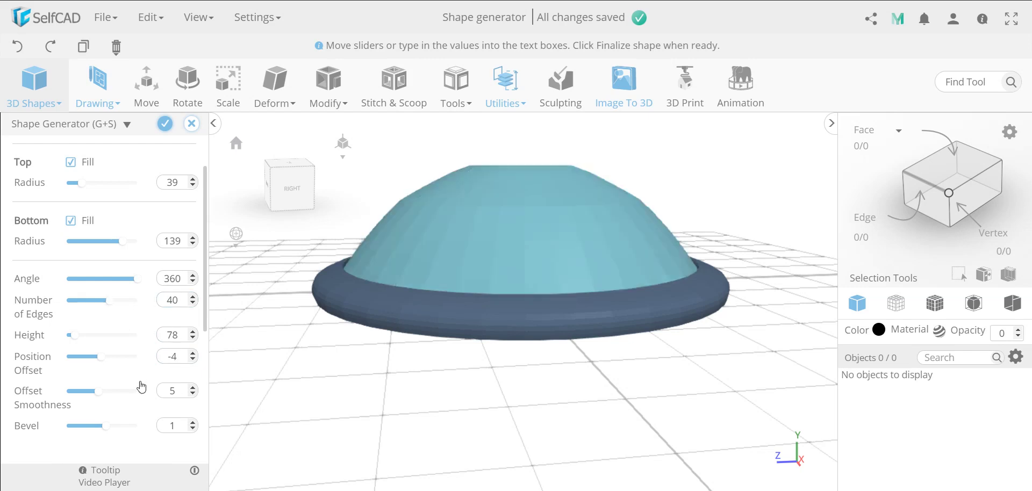
Set the second segment's bevel offset to 2, bevel level to 11 and bevel weight to 0
{"action": "scroll", "coordinate": [141, 387], "scroll_direction": "down", "scroll_amount": 2}
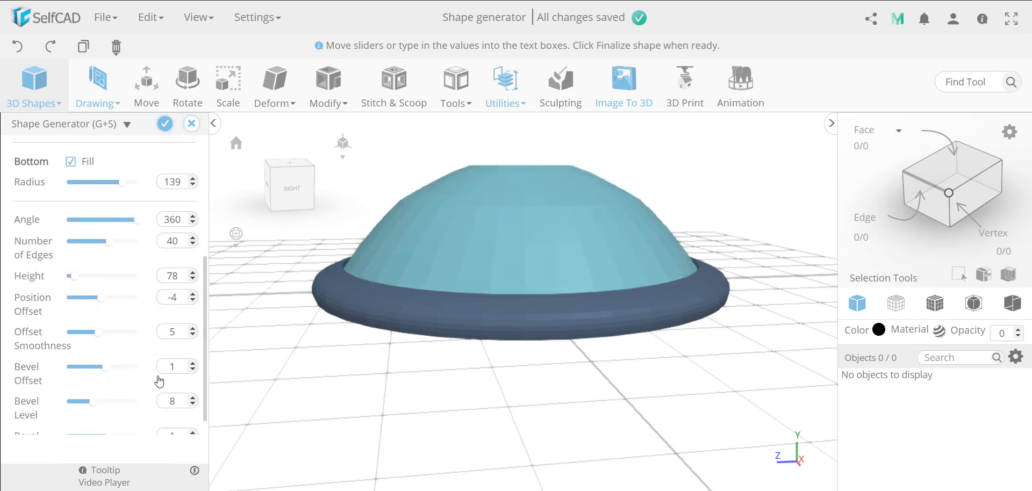
{"action": "double_click", "coordinate": [172, 367]}
{"action": "type", "text": "2"}
{"action": "double_click", "coordinate": [178, 398]}
{"action": "type", "text": "11"}
{"action": "key", "text": "Tab"}
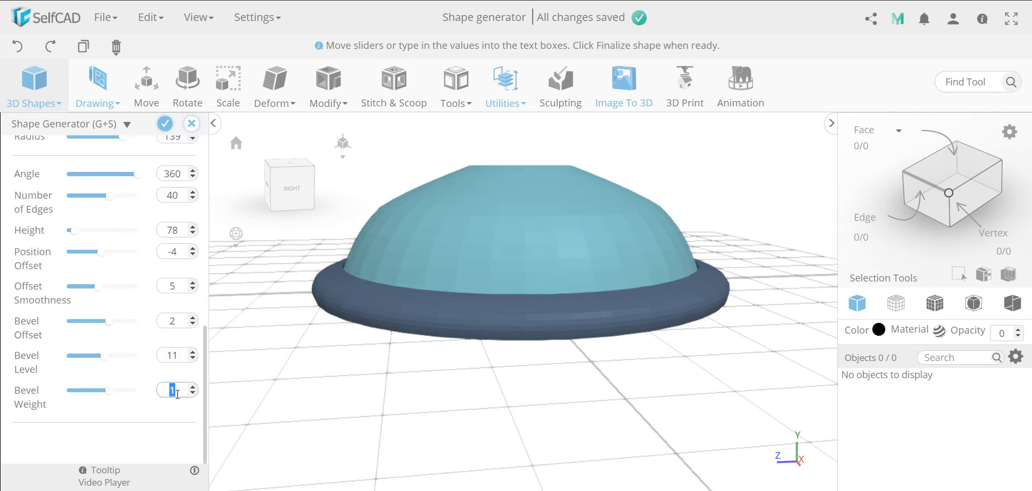
{"action": "type", "text": "0"}
Set the second segment's bottom radius to 149 and its top radius to 94
{"action": "scroll", "coordinate": [184, 322], "scroll_direction": "up", "scroll_amount": 4}
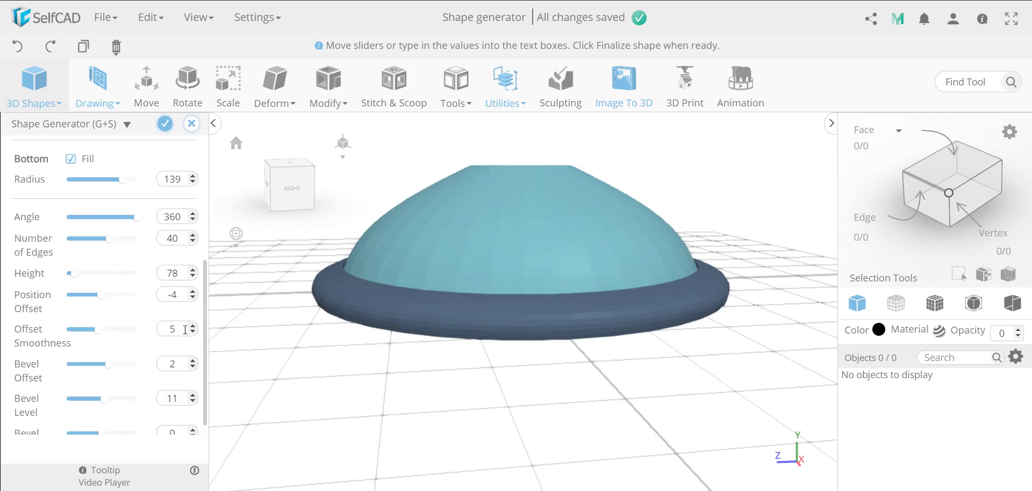
{"action": "double_click", "coordinate": [172, 249]}
{"action": "type", "text": "149"}
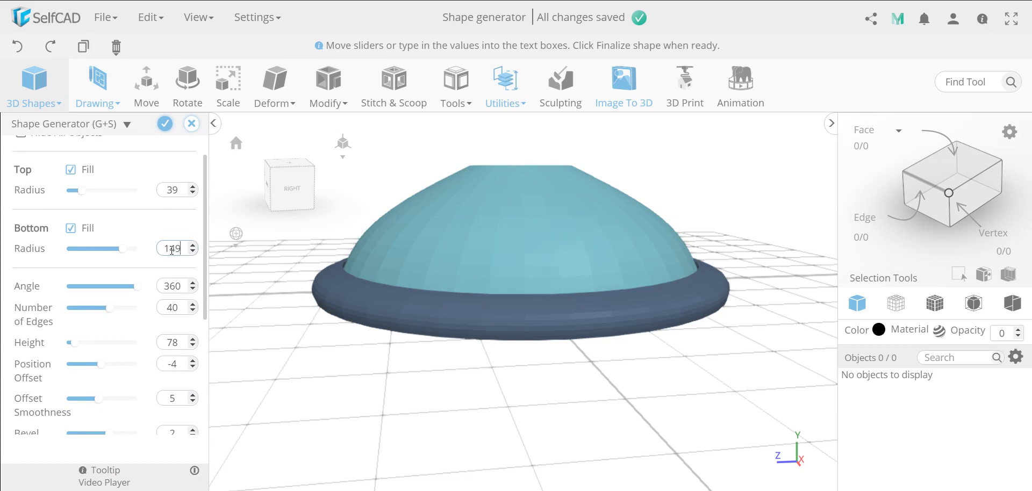
{"action": "scroll", "coordinate": [172, 251], "scroll_direction": "up", "scroll_amount": 1}
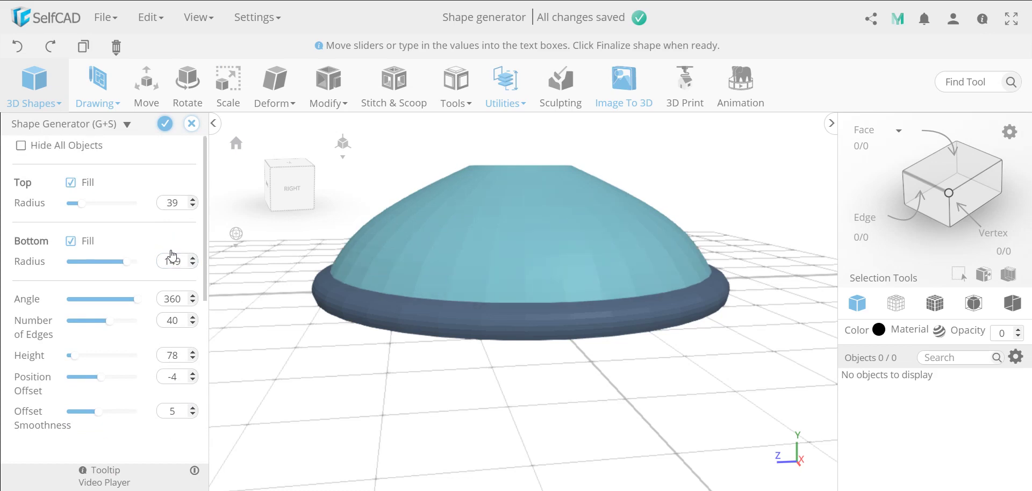
{"action": "double_click", "coordinate": [173, 218]}
{"action": "type", "text": "94"}
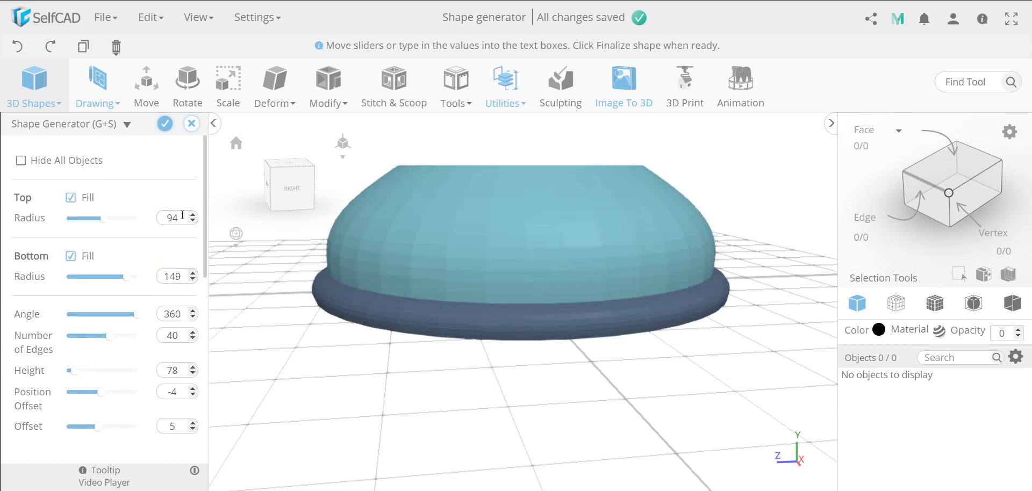
Add a third segment above the base and set its top radius to 89
{"action": "scroll", "coordinate": [176, 312], "scroll_direction": "down", "scroll_amount": 4}
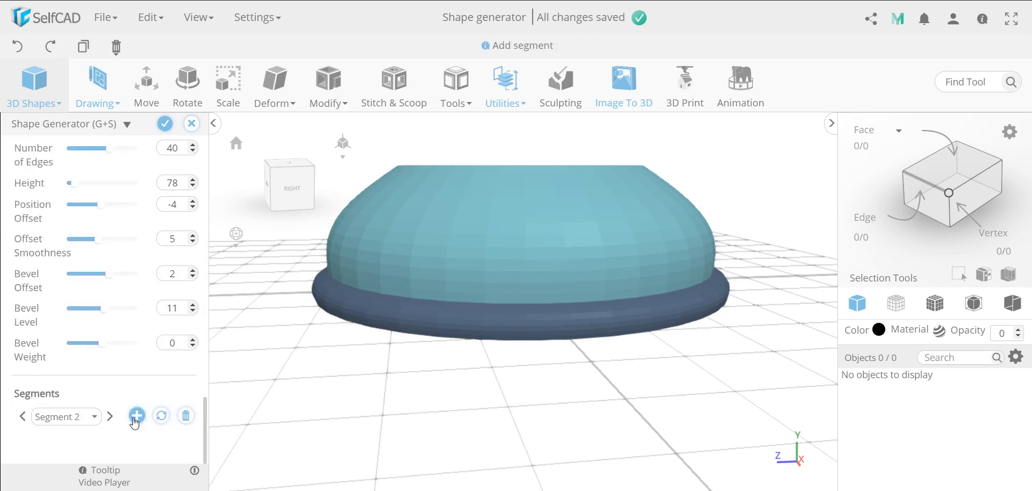
{"action": "left_click", "coordinate": [137, 416]}
{"action": "double_click", "coordinate": [173, 218]}
{"action": "type", "text": "89"}
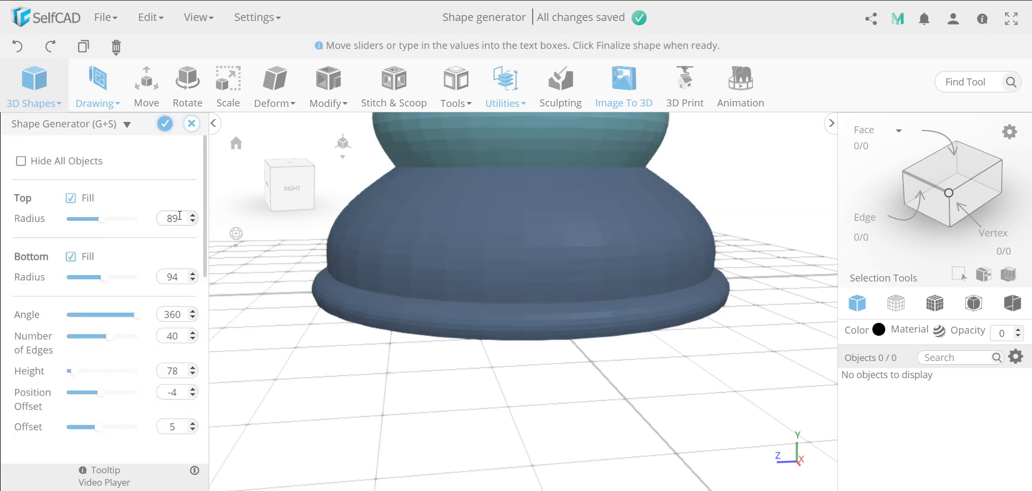
Set the third segment's height to 2 and both its position offset and bevel offset to 0
{"action": "double_click", "coordinate": [177, 336]}
{"action": "type", "text": "3"}
{"action": "double_click", "coordinate": [177, 370]}
{"action": "type", "text": "2"}
{"action": "scroll", "coordinate": [177, 368], "scroll_direction": "down", "scroll_amount": 1}
{"action": "double_click", "coordinate": [178, 353]}
{"action": "type", "text": "0"}
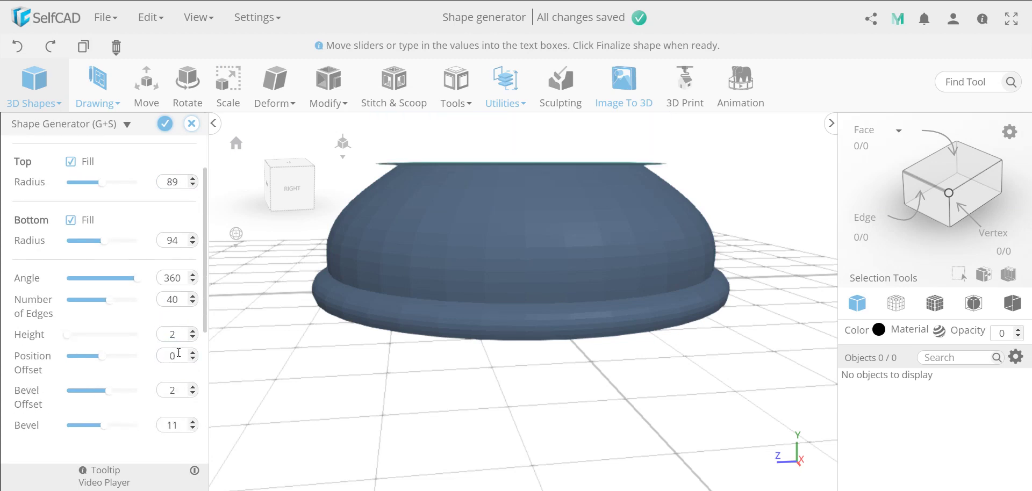
{"action": "scroll", "coordinate": [179, 352], "scroll_direction": "down", "scroll_amount": 1}
{"action": "double_click", "coordinate": [173, 376]}
{"action": "type", "text": "0"}
Add a fourth segment with a top radius of 44 and a height of 302
{"action": "scroll", "coordinate": [135, 307], "scroll_direction": "down", "scroll_amount": 4}
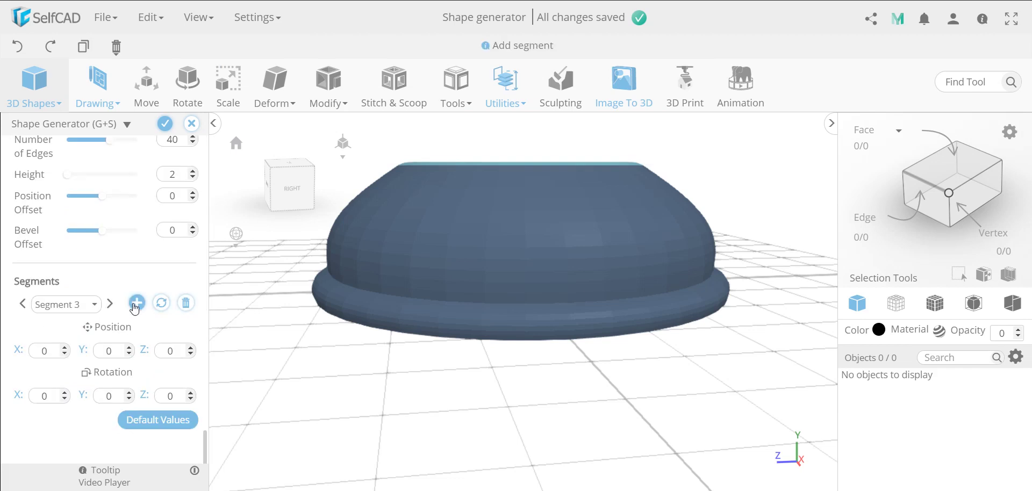
{"action": "left_click", "coordinate": [136, 304]}
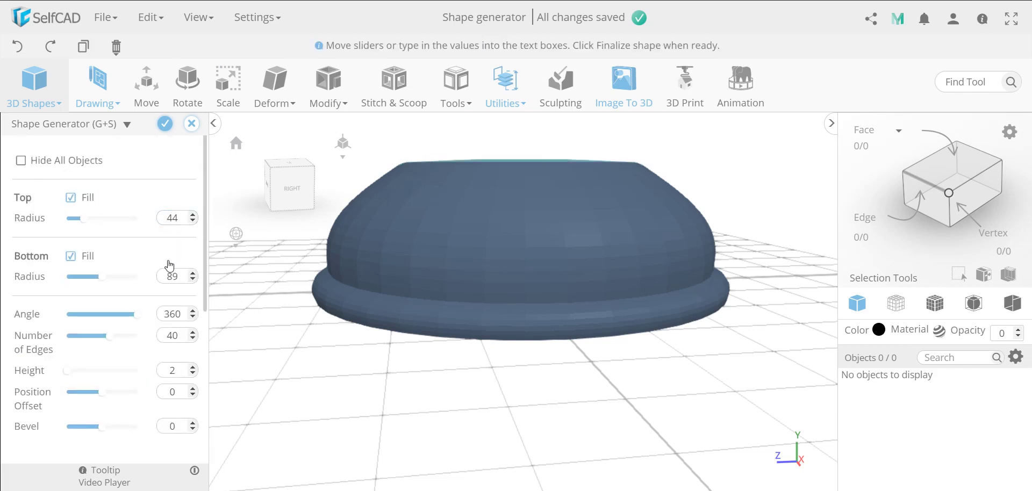
{"action": "scroll", "coordinate": [141, 352], "scroll_direction": "down", "scroll_amount": 1}
{"action": "left_click", "coordinate": [176, 352]}
{"action": "type", "text": "302"}
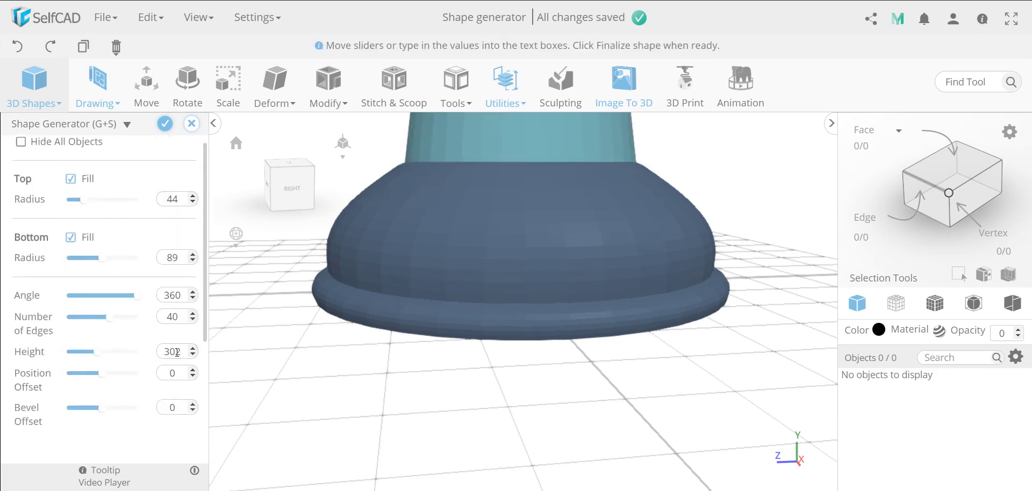
Set the fourth segment's bevel offset to -2, bevel level to 14 and bevel weight to -1
{"action": "scroll", "coordinate": [156, 335], "scroll_direction": "down", "scroll_amount": 2}
{"action": "left_click", "coordinate": [171, 373]}
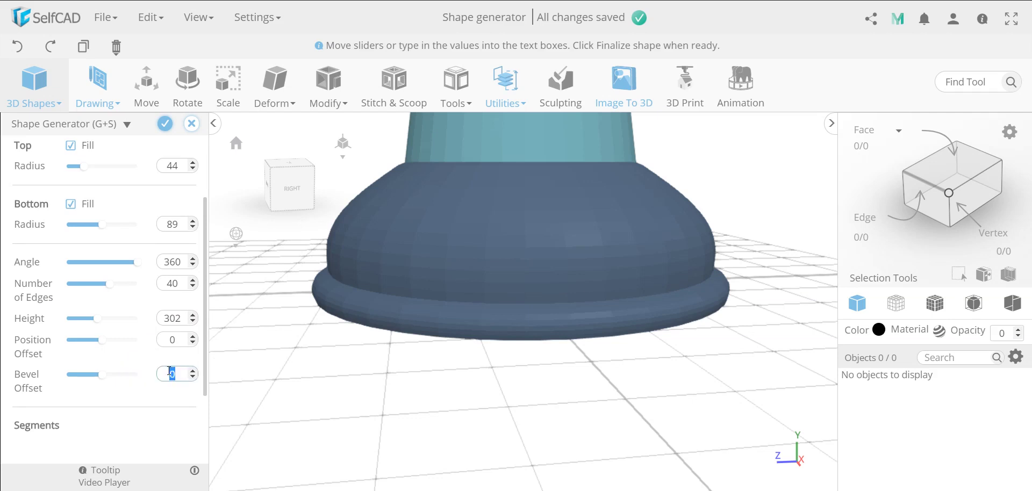
{"action": "type", "text": "2"}
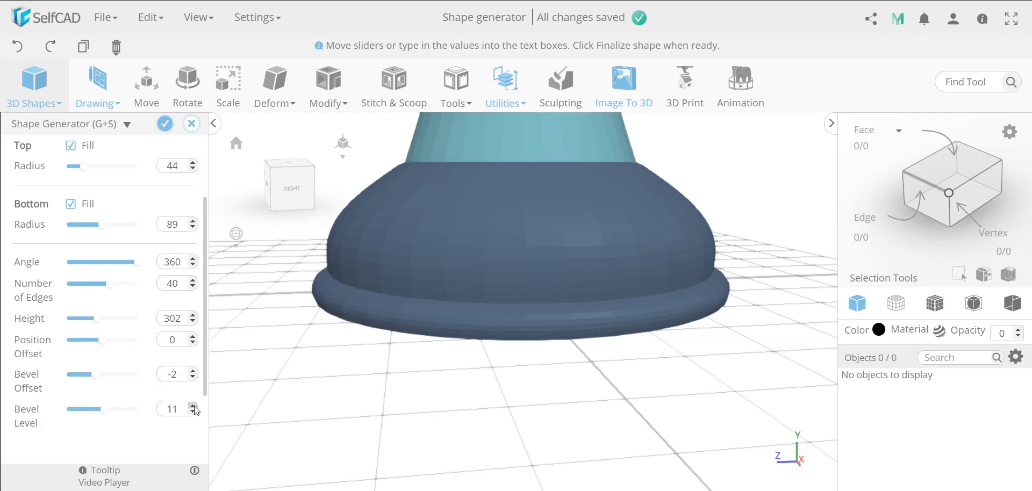
{"action": "double_click", "coordinate": [173, 410]}
{"action": "type", "text": "14"}
{"action": "scroll", "coordinate": [183, 403], "scroll_direction": "down", "scroll_amount": 3}
{"action": "left_click", "coordinate": [192, 390]}
{"action": "left_click", "coordinate": [193, 390]}
{"action": "key", "text": "BackSpace"}
{"action": "type", "text": "-1"}
{"action": "scroll", "coordinate": [136, 323], "scroll_direction": "down", "scroll_amount": 3}
{"action": "left_click", "coordinate": [137, 327]}
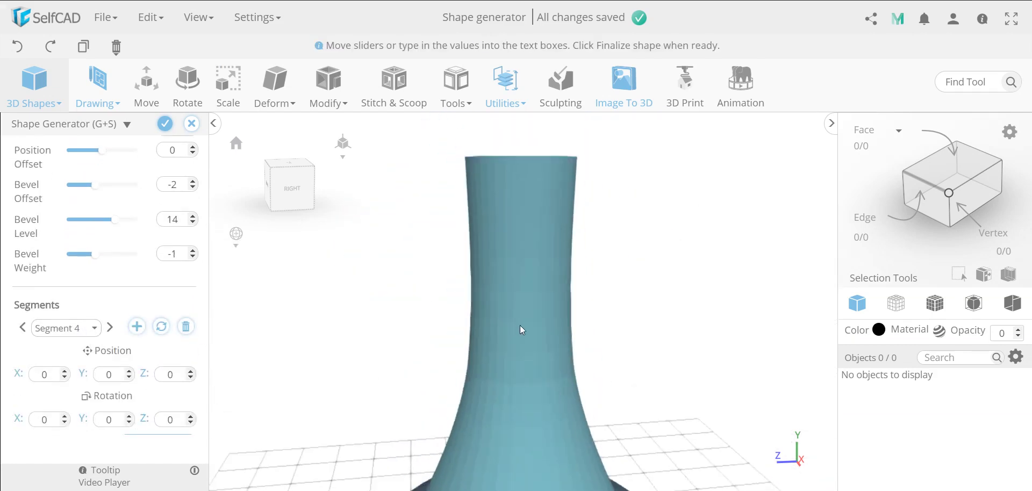
Switch the active segment to Segment 1 and back to Segment 4, then view the whole shape
{"action": "left_click", "coordinate": [80, 328]}
{"action": "left_click", "coordinate": [53, 347]}
{"action": "left_click", "coordinate": [64, 329]}
{"action": "left_click", "coordinate": [57, 384]}
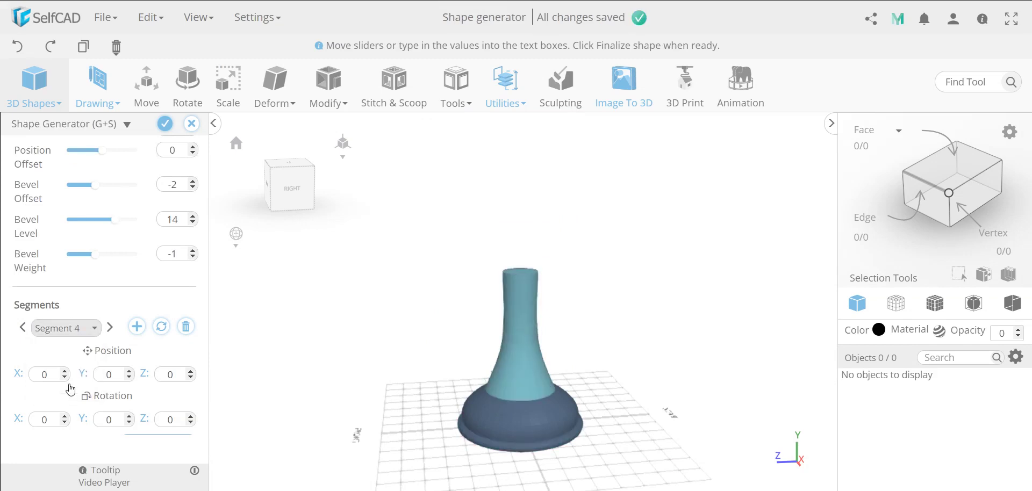
{"action": "scroll", "coordinate": [123, 304], "scroll_direction": "up", "scroll_amount": 10}
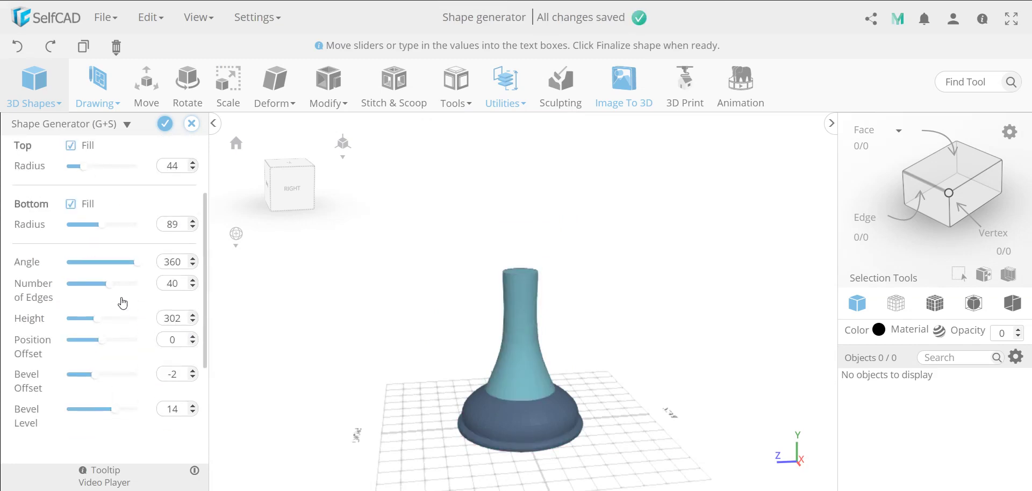
Based on Segment 3, add a fifth segment at the top of the stack and make it the active segment
{"action": "scroll", "coordinate": [123, 304], "scroll_direction": "down", "scroll_amount": 1}
{"action": "scroll", "coordinate": [167, 379], "scroll_direction": "down", "scroll_amount": 3}
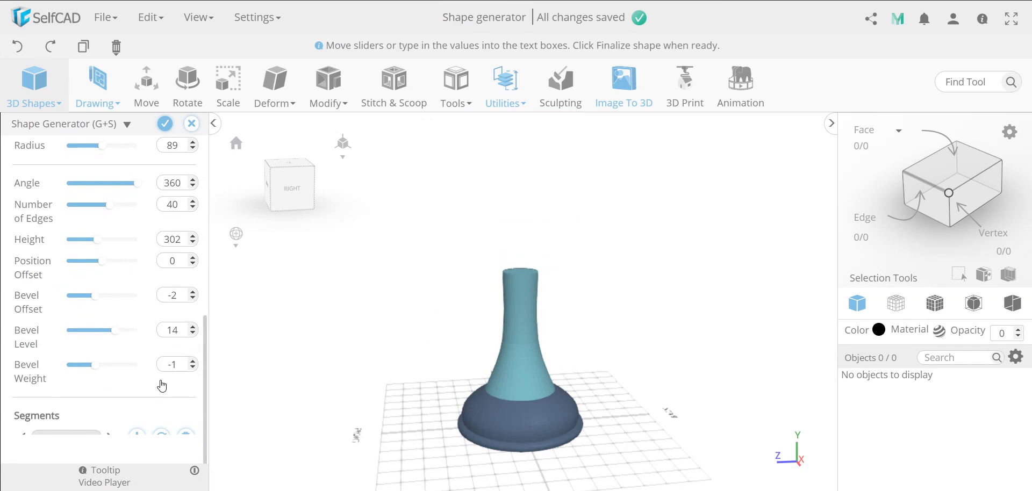
{"action": "scroll", "coordinate": [161, 386], "scroll_direction": "down", "scroll_amount": 5}
{"action": "left_click", "coordinate": [59, 302]}
{"action": "left_click", "coordinate": [51, 346]}
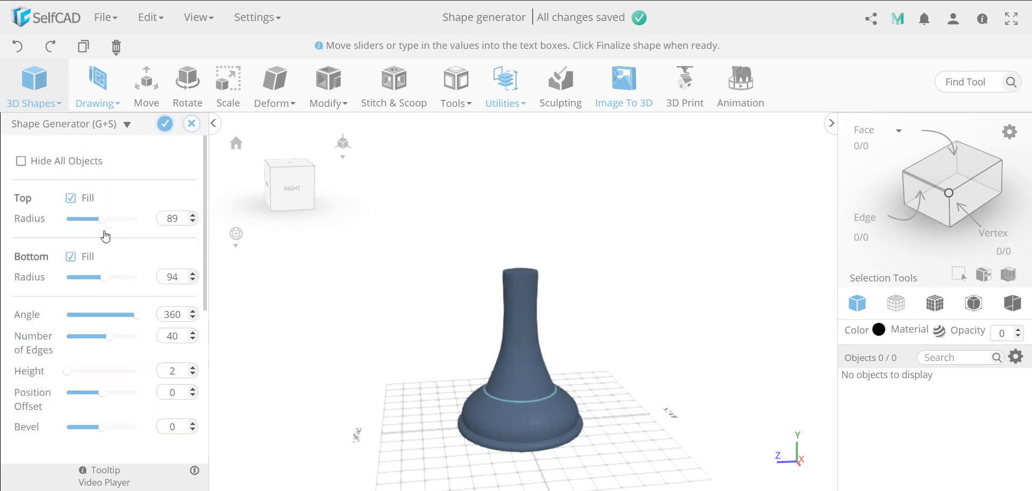
{"action": "scroll", "coordinate": [105, 237], "scroll_direction": "down", "scroll_amount": 5}
{"action": "left_click", "coordinate": [136, 303]}
{"action": "left_click", "coordinate": [63, 302]}
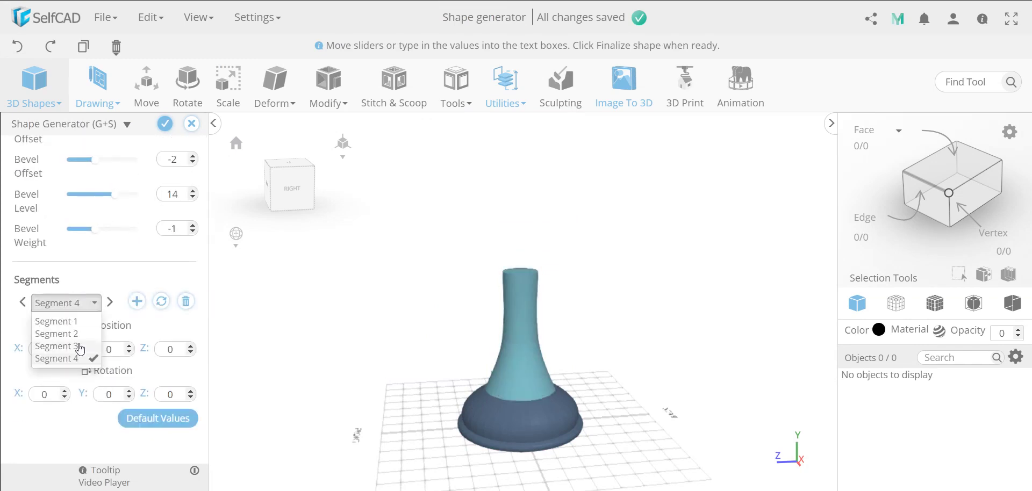
{"action": "left_click", "coordinate": [136, 301]}
{"action": "left_click", "coordinate": [65, 303]}
{"action": "left_click", "coordinate": [74, 363]}
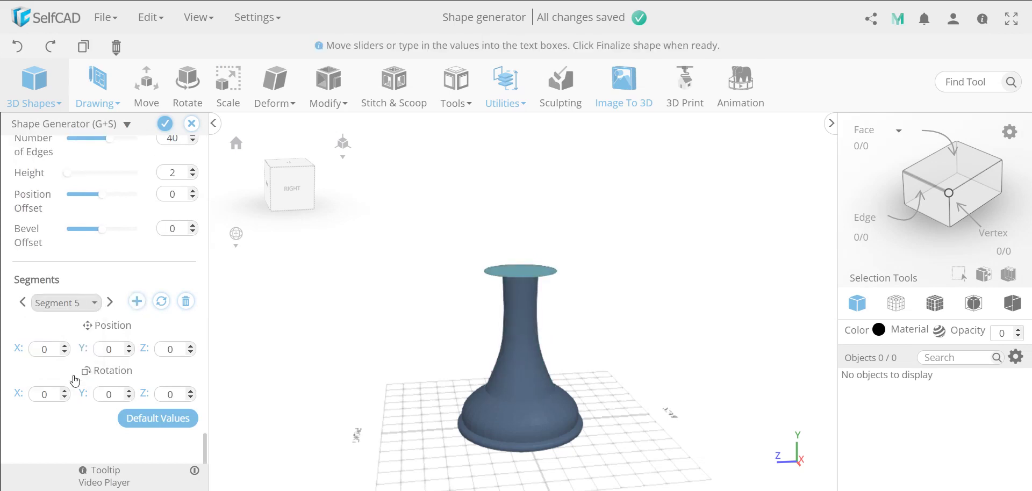
Set the fifth segment's top radius to 64, bottom radius to 44 and height to 19
{"action": "scroll", "coordinate": [75, 381], "scroll_direction": "up", "scroll_amount": 6}
{"action": "double_click", "coordinate": [172, 218]}
{"action": "type", "text": "64"}
{"action": "double_click", "coordinate": [172, 277]}
{"action": "type", "text": "44"}
{"action": "double_click", "coordinate": [172, 370]}
{"action": "type", "text": "19"}
Set the fifth segment's bevel offset to 1, bevel level to 14 and bevel weight to -1
{"action": "scroll", "coordinate": [174, 371], "scroll_direction": "down", "scroll_amount": 2}
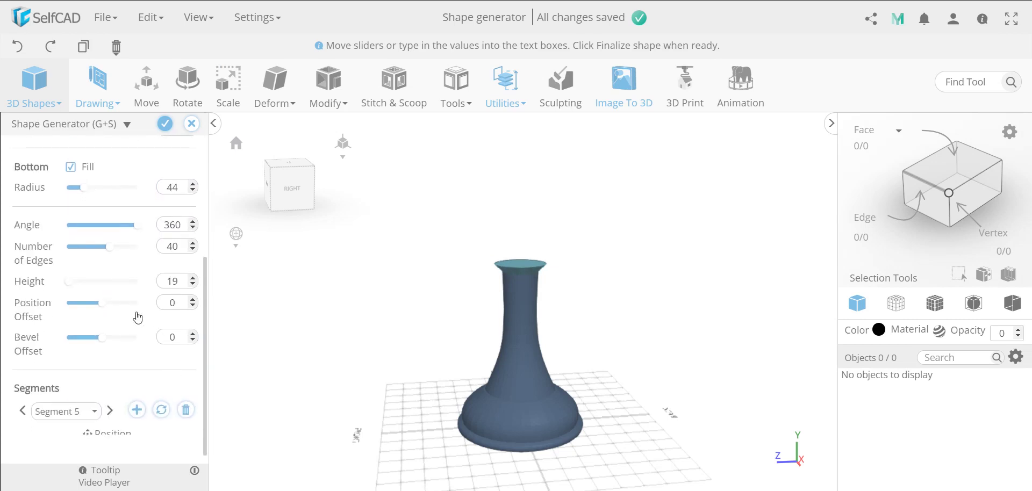
{"action": "left_click", "coordinate": [192, 334]}
{"action": "left_click", "coordinate": [192, 368]}
{"action": "left_click", "coordinate": [192, 411]}
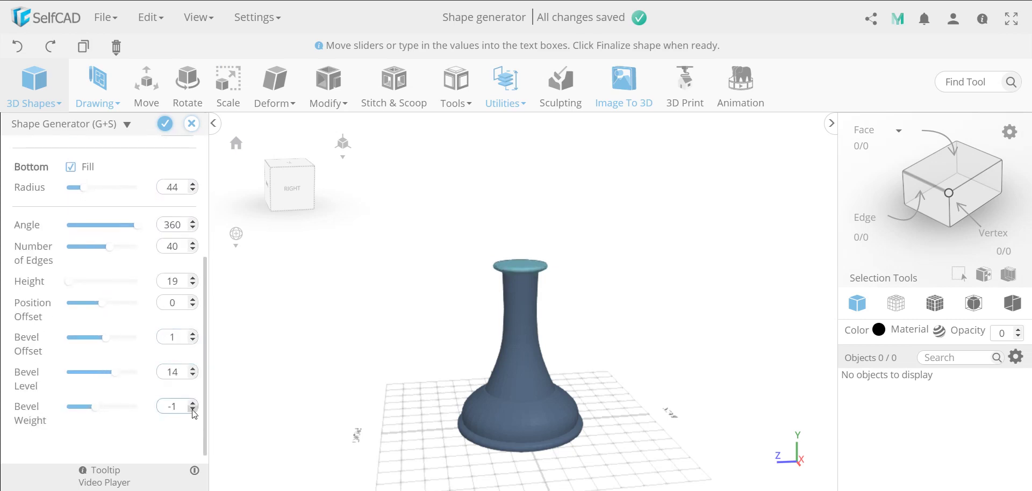
Add a sixth segment with a top radius of 60 and a bottom radius of 72
{"action": "scroll", "coordinate": [104, 397], "scroll_direction": "down", "scroll_amount": 2}
{"action": "left_click", "coordinate": [137, 349]}
{"action": "scroll", "coordinate": [145, 261], "scroll_direction": "up", "scroll_amount": 5}
{"action": "left_click", "coordinate": [193, 214]}
{"action": "left_click", "coordinate": [193, 214]}
{"action": "left_click", "coordinate": [193, 214]}
{"action": "left_click", "coordinate": [192, 264]}
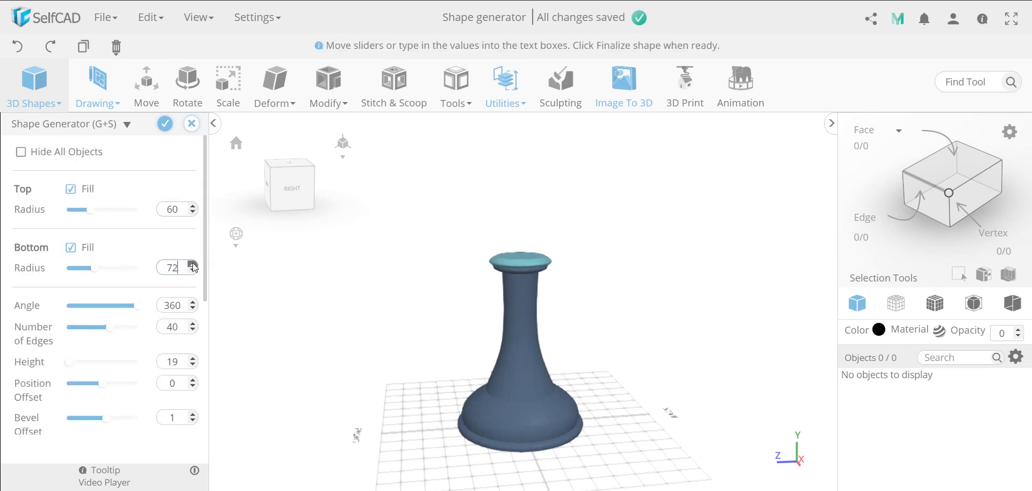
Set the sixth segment's position offset to 4, bevel level to 9 and bevel weight to 1
{"action": "scroll", "coordinate": [182, 371], "scroll_direction": "down", "scroll_amount": 1}
{"action": "left_click", "coordinate": [193, 334]}
{"action": "left_click", "coordinate": [193, 334]}
{"action": "left_click", "coordinate": [193, 334]}
{"action": "left_click", "coordinate": [193, 334]}
{"action": "scroll", "coordinate": [194, 337], "scroll_direction": "down", "scroll_amount": 2}
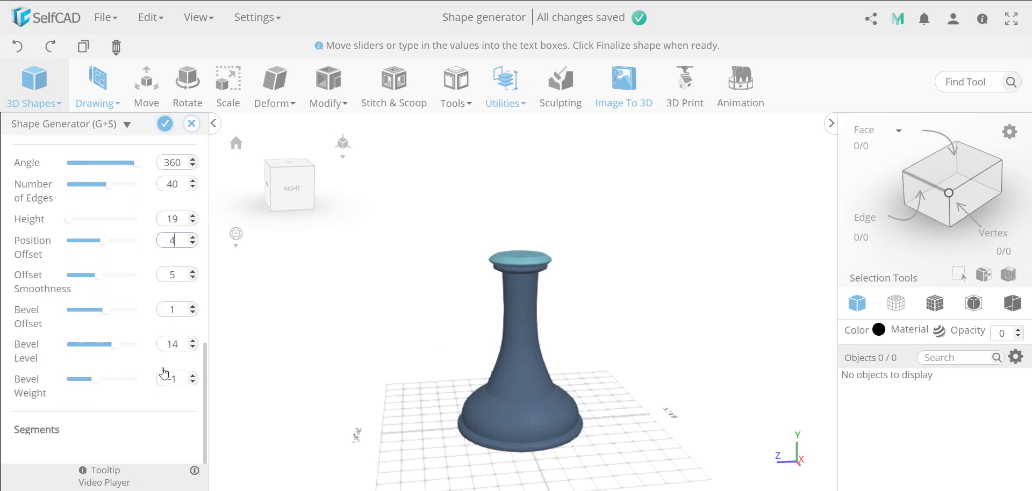
{"action": "left_click", "coordinate": [194, 331]}
{"action": "left_click", "coordinate": [193, 330]}
{"action": "left_click", "coordinate": [193, 330]}
{"action": "left_click", "coordinate": [193, 330]}
{"action": "left_click", "coordinate": [194, 331]}
{"action": "left_click", "coordinate": [193, 366]}
{"action": "left_click", "coordinate": [193, 366]}
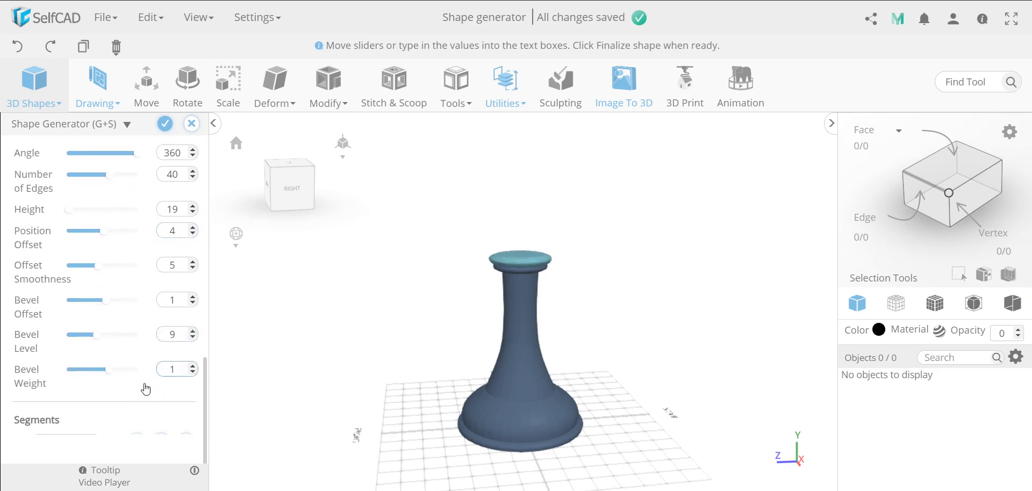
Add a seventh segment with a top radius of 32, a height of 35 and a position offset of 0
{"action": "scroll", "coordinate": [141, 355], "scroll_direction": "down", "scroll_amount": 3}
{"action": "scroll", "coordinate": [108, 269], "scroll_direction": "up", "scroll_amount": 6}
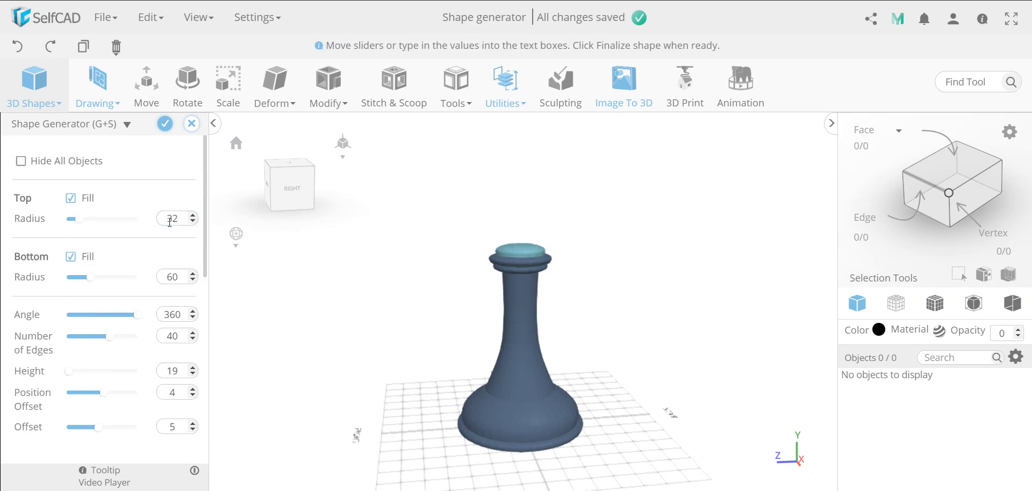
{"action": "double_click", "coordinate": [172, 371]}
{"action": "type", "text": "34"}
{"action": "scroll", "coordinate": [174, 324], "scroll_direction": "down", "scroll_amount": 1}
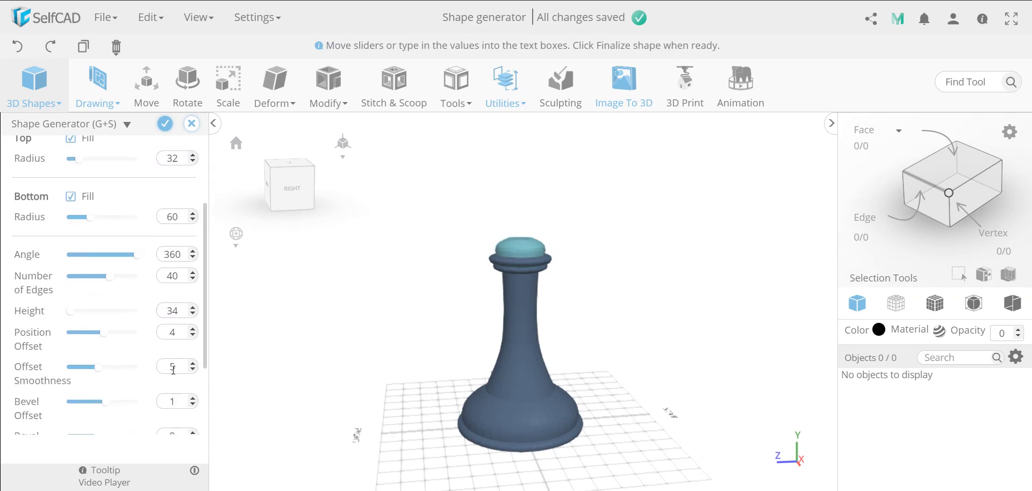
{"action": "left_click", "coordinate": [194, 297]}
{"action": "double_click", "coordinate": [173, 322]}
{"action": "type", "text": "0"}
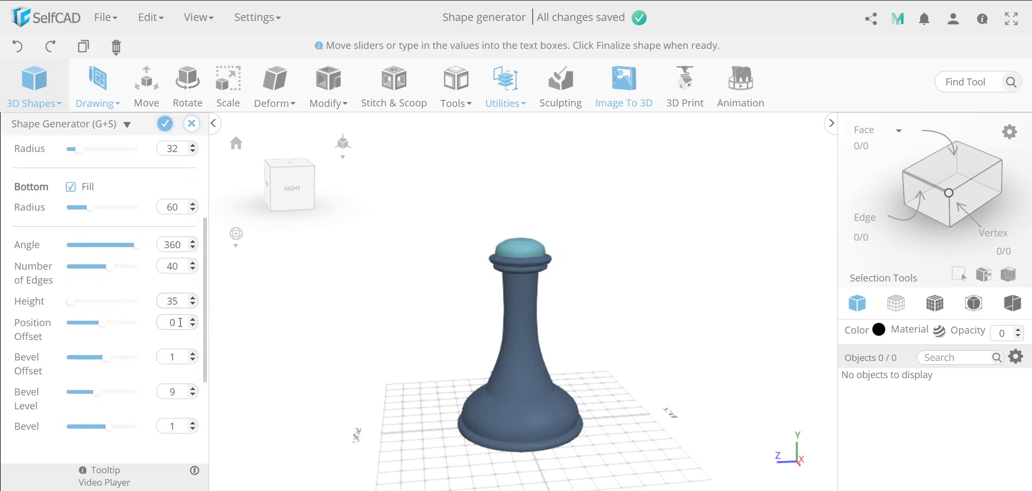
Set the seventh segment's bevel level to 15 and bevel weight to 2, and add an eighth and a ninth segment
{"action": "double_click", "coordinate": [179, 394]}
{"action": "type", "text": "15"}
{"action": "scroll", "coordinate": [179, 395], "scroll_direction": "down", "scroll_amount": 1}
{"action": "left_click", "coordinate": [193, 381]}
{"action": "scroll", "coordinate": [178, 376], "scroll_direction": "down", "scroll_amount": 2}
{"action": "left_click", "coordinate": [137, 337]}
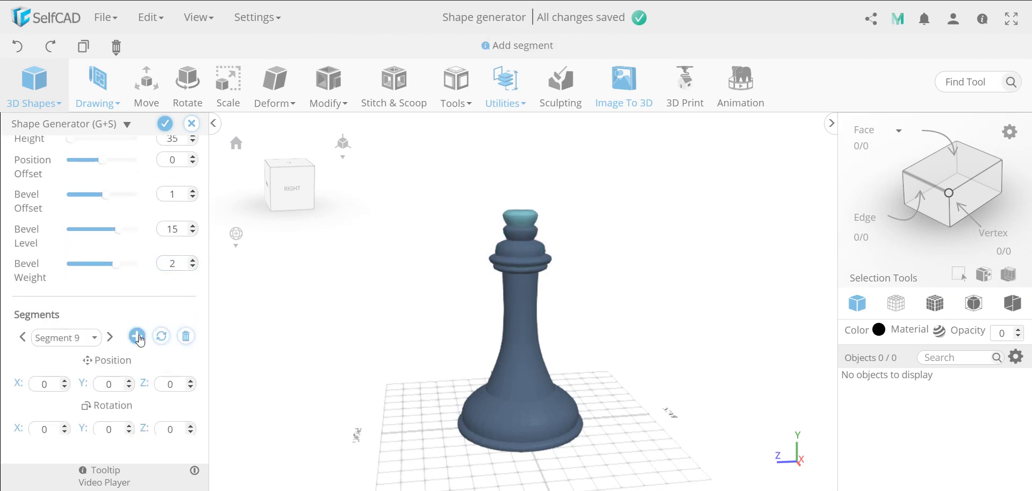
Set the ninth segment's height to 15 and bevel offset to 0, and add a tenth segment
{"action": "double_click", "coordinate": [172, 371]}
{"action": "type", "text": "15"}
{"action": "scroll", "coordinate": [173, 371], "scroll_direction": "down", "scroll_amount": 2}
{"action": "double_click", "coordinate": [179, 365]}
{"action": "type", "text": "0"}
{"action": "scroll", "coordinate": [161, 349], "scroll_direction": "down", "scroll_amount": 3}
{"action": "left_click", "coordinate": [137, 302]}
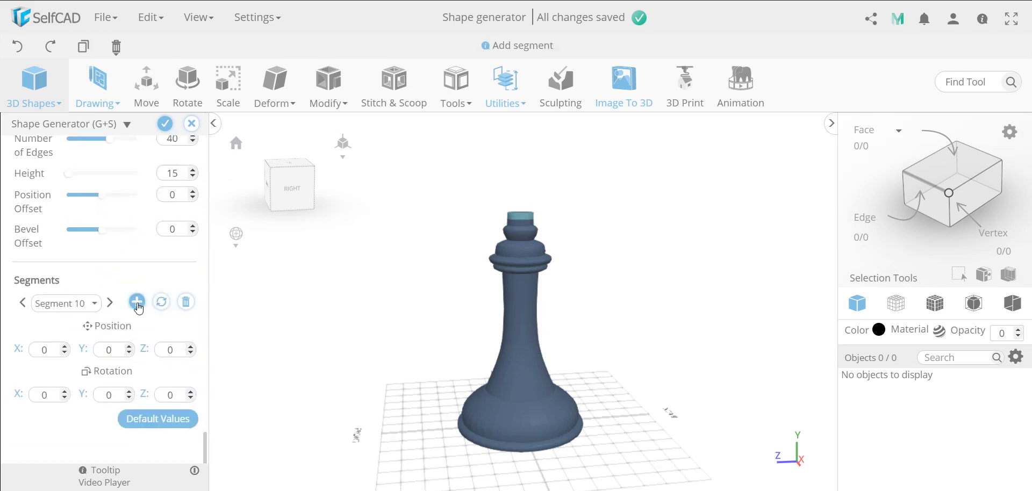
Set the tenth segment's bottom radius to 41, height to 18 and position offset to 2
{"action": "double_click", "coordinate": [179, 224]}
{"action": "type", "text": "41"}
{"action": "double_click", "coordinate": [175, 317]}
{"action": "type", "text": "18"}
{"action": "scroll", "coordinate": [183, 322], "scroll_direction": "down", "scroll_amount": 1}
{"action": "double_click", "coordinate": [172, 309]}
{"action": "type", "text": "2"}
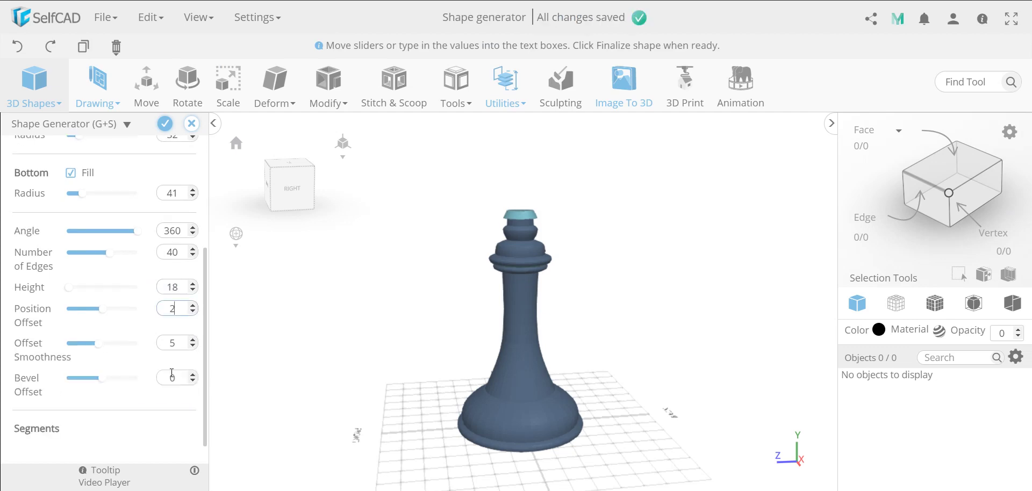
Set the tenth segment's bevel offset to 1 and bevel level to 12, and add an eleventh segment
{"action": "double_click", "coordinate": [174, 377]}
{"action": "type", "text": "10"}
{"action": "double_click", "coordinate": [180, 411]}
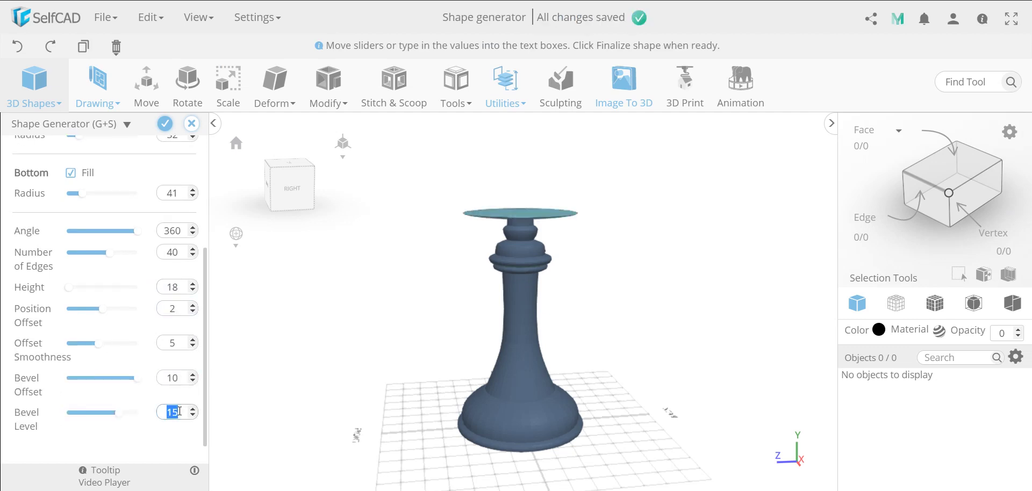
{"action": "left_click", "coordinate": [180, 378]}
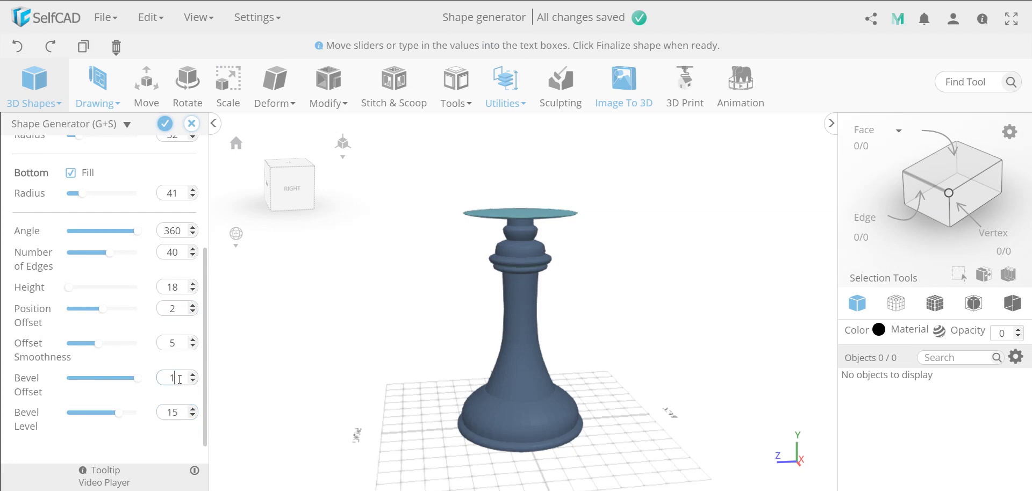
{"action": "key", "text": "BackSpace"}
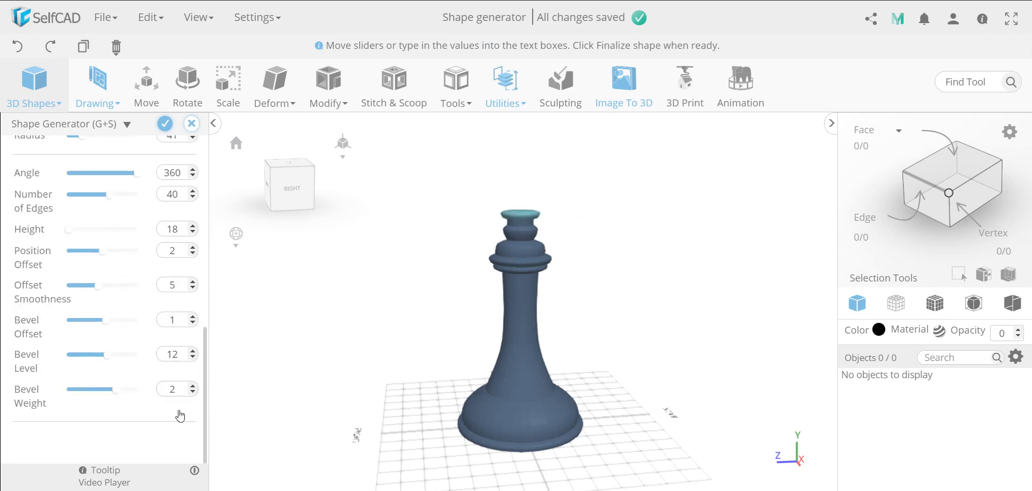
{"action": "scroll", "coordinate": [179, 414], "scroll_direction": "down", "scroll_amount": 3}
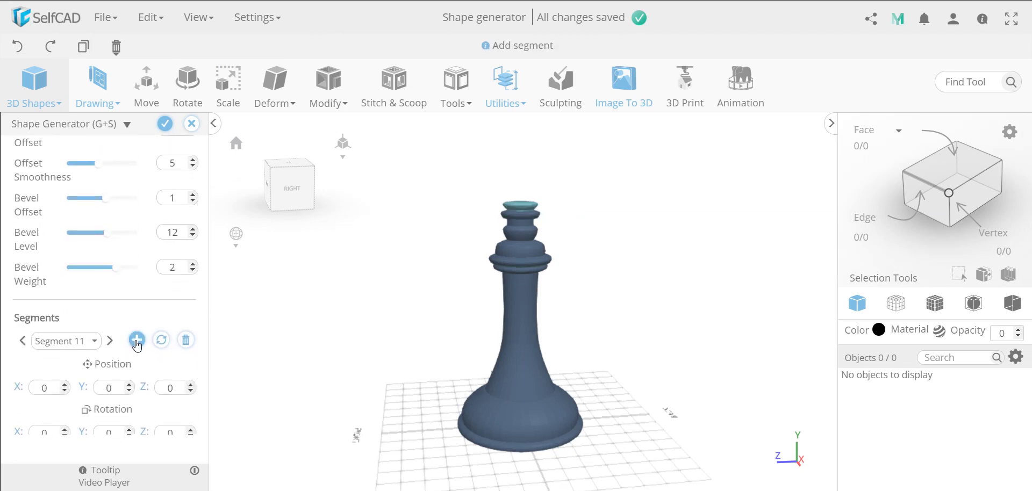
Make Segment 10 active and set its bottom radius to 32 and height to 134
{"action": "left_click", "coordinate": [85, 341]}
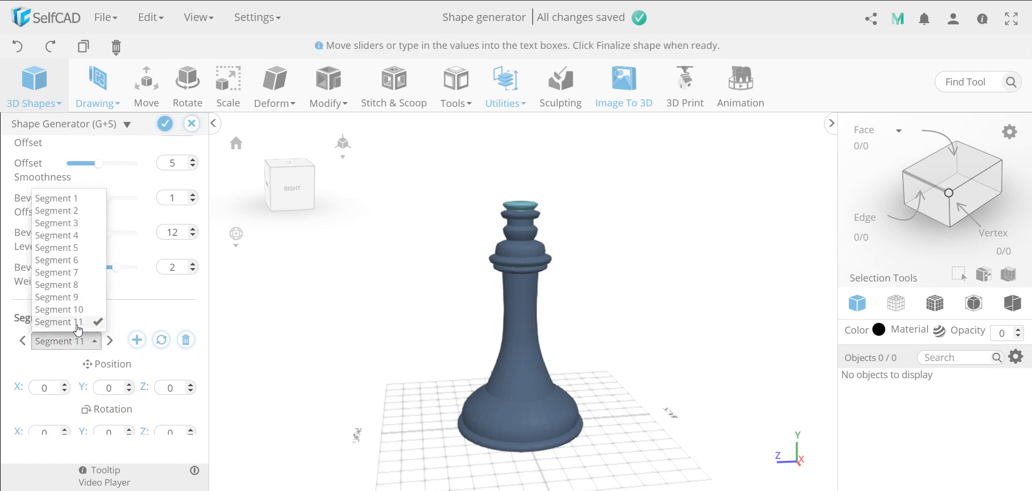
{"action": "left_click", "coordinate": [78, 323]}
{"action": "scroll", "coordinate": [92, 272], "scroll_direction": "down", "scroll_amount": 1}
{"action": "scroll", "coordinate": [92, 272], "scroll_direction": "up", "scroll_amount": 3}
{"action": "scroll", "coordinate": [92, 272], "scroll_direction": "down", "scroll_amount": 3}
{"action": "scroll", "coordinate": [94, 274], "scroll_direction": "up", "scroll_amount": 4}
{"action": "scroll", "coordinate": [96, 277], "scroll_direction": "up", "scroll_amount": 2}
{"action": "double_click", "coordinate": [174, 234]}
{"action": "type", "text": "32"}
{"action": "scroll", "coordinate": [175, 264], "scroll_direction": "down", "scroll_amount": 1}
{"action": "double_click", "coordinate": [178, 291]}
{"action": "type", "text": "1"}
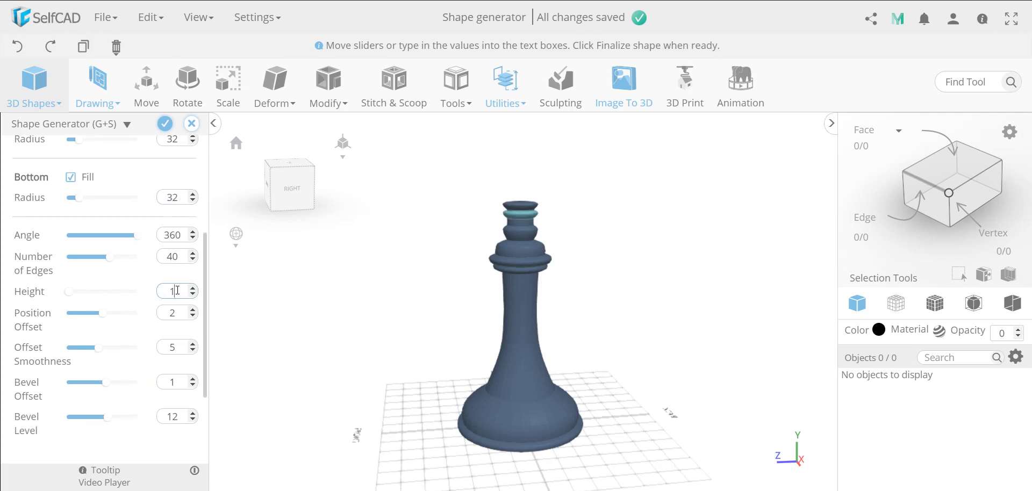
{"action": "type", "text": "34"}
Set the tenth segment's position offset to 0, bevel offset to 4, bevel level to 15 and bevel weight to -2
{"action": "scroll", "coordinate": [176, 285], "scroll_direction": "down", "scroll_amount": 1}
{"action": "double_click", "coordinate": [174, 277]}
{"action": "type", "text": "4"}
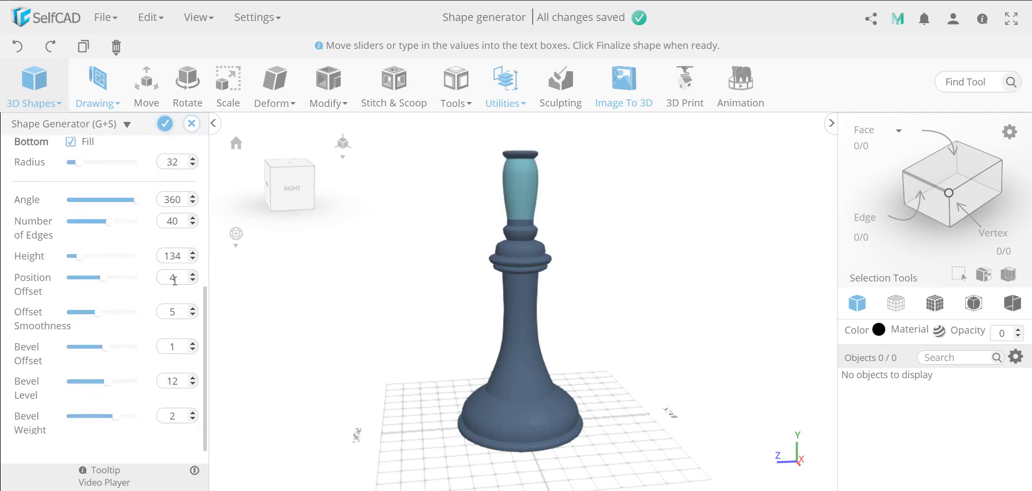
{"action": "double_click", "coordinate": [174, 279]}
{"action": "type", "text": "0"}
{"action": "double_click", "coordinate": [179, 314]}
{"action": "type", "text": "4"}
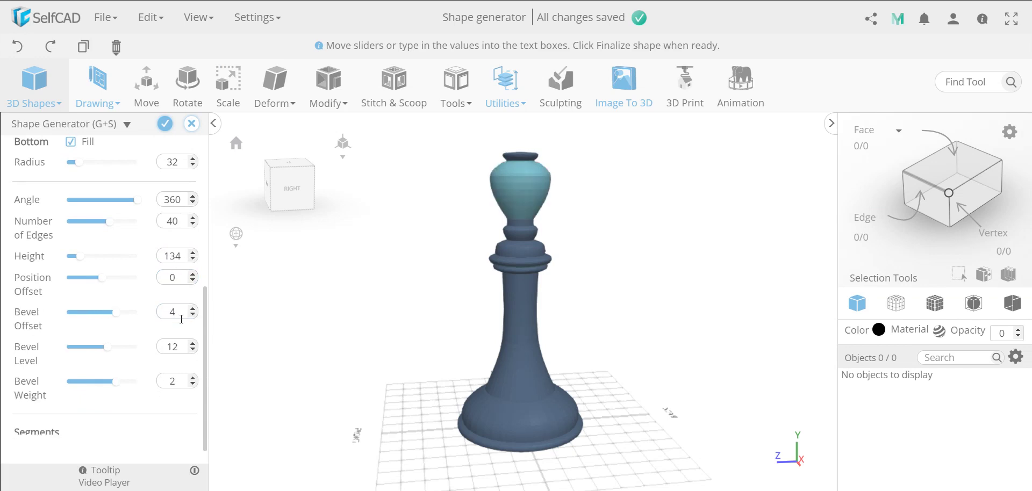
{"action": "double_click", "coordinate": [177, 347]}
{"action": "type", "text": "15"}
{"action": "double_click", "coordinate": [178, 382]}
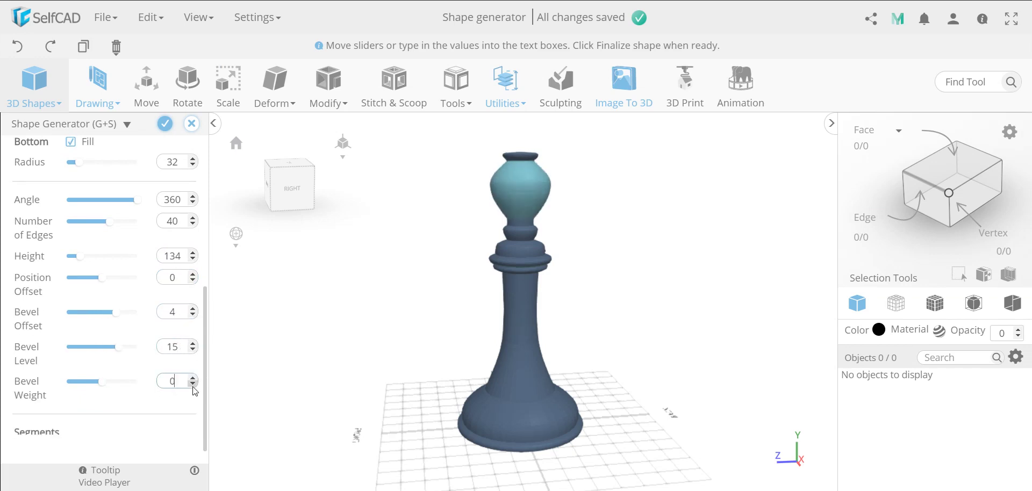
{"action": "type", "text": "-2"}
Switch to Segment 11 and set its top radius to 20 and height to 43
{"action": "scroll", "coordinate": [151, 337], "scroll_direction": "down", "scroll_amount": 2}
{"action": "left_click", "coordinate": [81, 329]}
{"action": "left_click", "coordinate": [69, 310]}
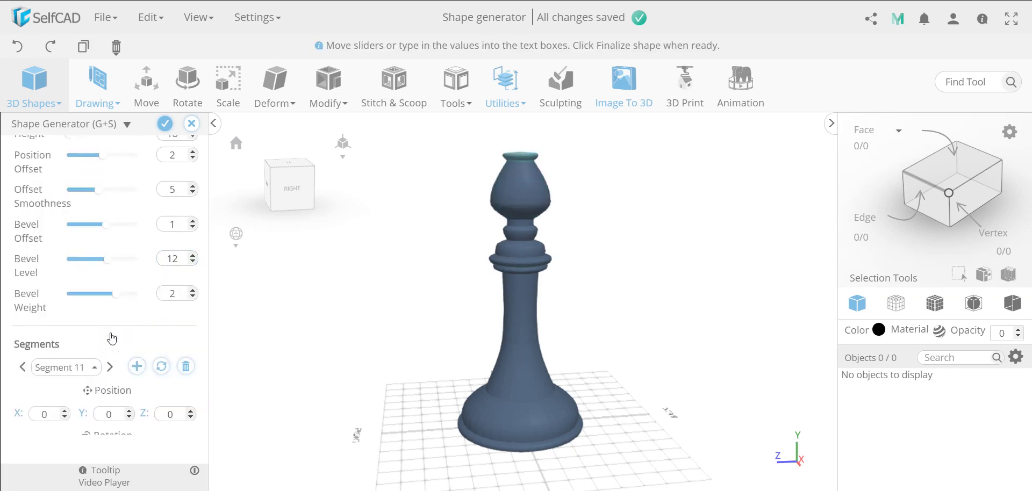
{"action": "scroll", "coordinate": [111, 337], "scroll_direction": "up", "scroll_amount": 5}
{"action": "double_click", "coordinate": [174, 218]}
{"action": "type", "text": "20"}
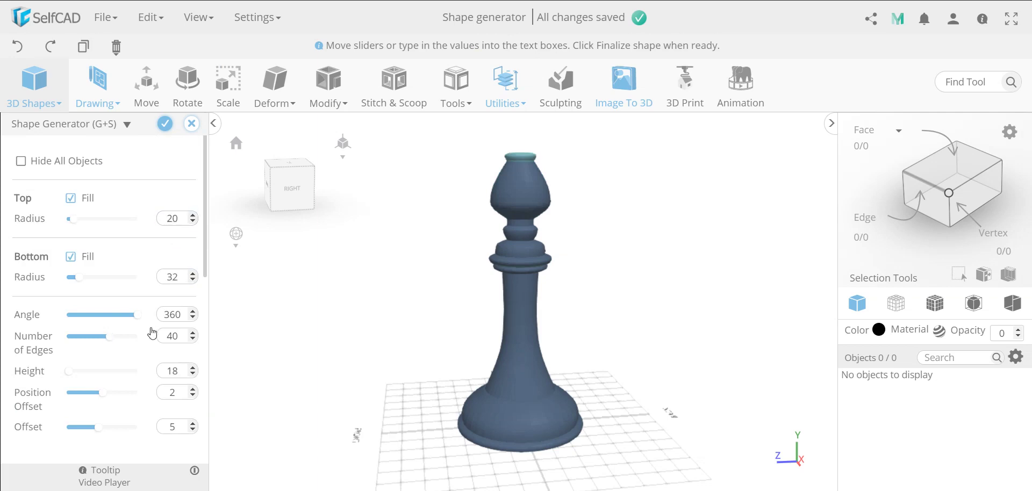
{"action": "double_click", "coordinate": [172, 371]}
{"action": "type", "text": "43"}
Set the eleventh segment's position offset to 0, bevel offset to -1 and bevel level to 15
{"action": "scroll", "coordinate": [172, 350], "scroll_direction": "down", "scroll_amount": 2}
{"action": "double_click", "coordinate": [173, 308]}
{"action": "type", "text": "0"}
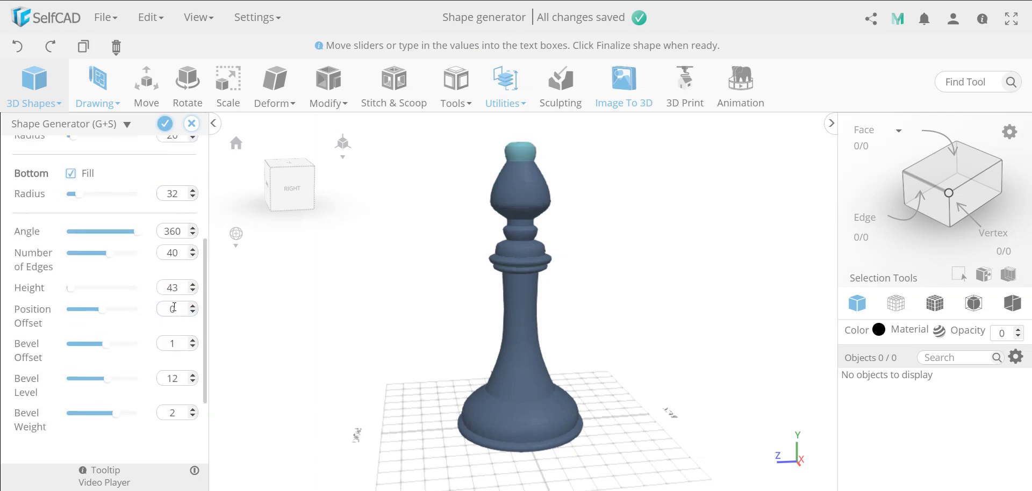
{"action": "double_click", "coordinate": [172, 344]}
{"action": "type", "text": "-1"}
{"action": "double_click", "coordinate": [172, 378]}
{"action": "type", "text": "15"}
Add a twelfth segment on top and set its height to 35
{"action": "scroll", "coordinate": [127, 376], "scroll_direction": "down", "scroll_amount": 2}
{"action": "left_click", "coordinate": [111, 361]}
{"action": "left_click", "coordinate": [137, 361]}
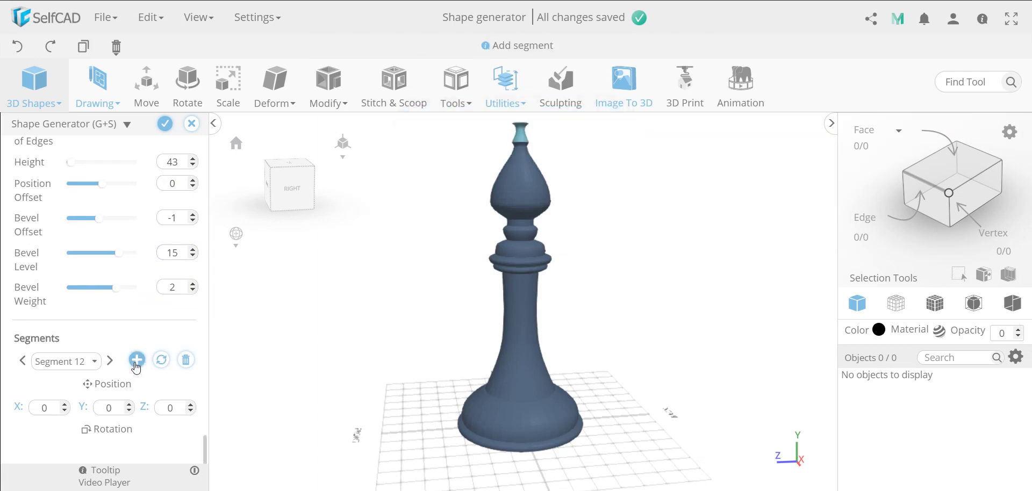
{"action": "scroll", "coordinate": [106, 303], "scroll_direction": "up", "scroll_amount": 5}
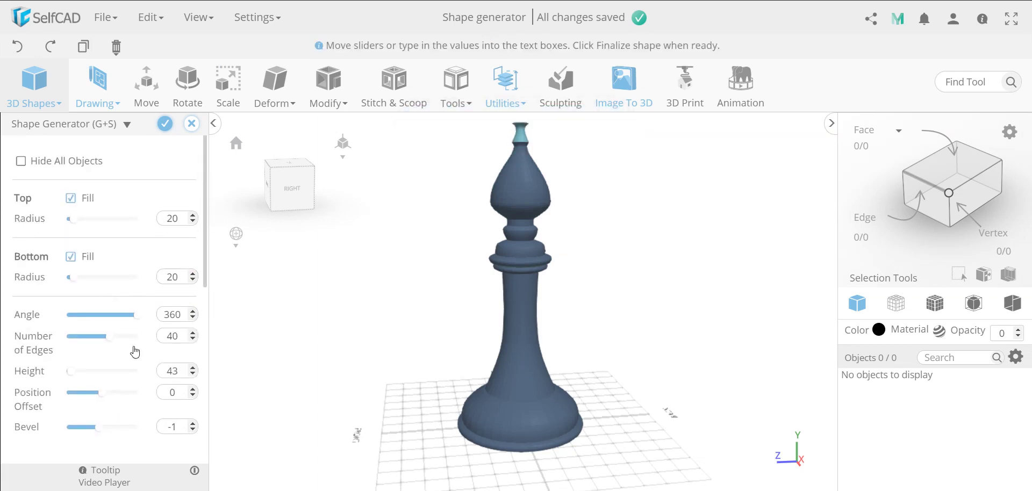
{"action": "scroll", "coordinate": [131, 366], "scroll_direction": "down", "scroll_amount": 2}
{"action": "double_click", "coordinate": [172, 327]}
{"action": "type", "text": "35"}
Set the twelfth segment's bevel offset to 1, bevel level to 16 and bevel weight to 0
{"action": "scroll", "coordinate": [177, 340], "scroll_direction": "down", "scroll_amount": 2}
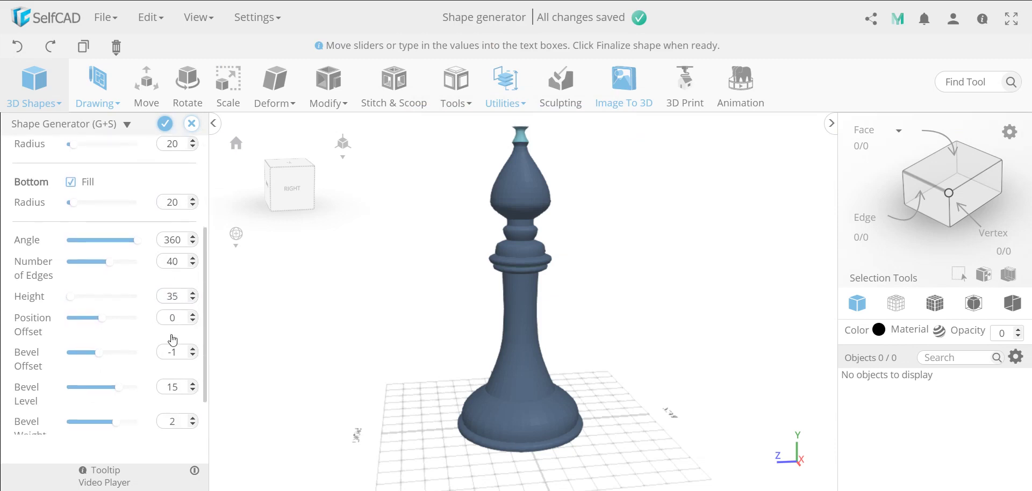
{"action": "left_click", "coordinate": [193, 334]}
{"action": "left_click", "coordinate": [193, 333]}
{"action": "left_click", "coordinate": [194, 367]}
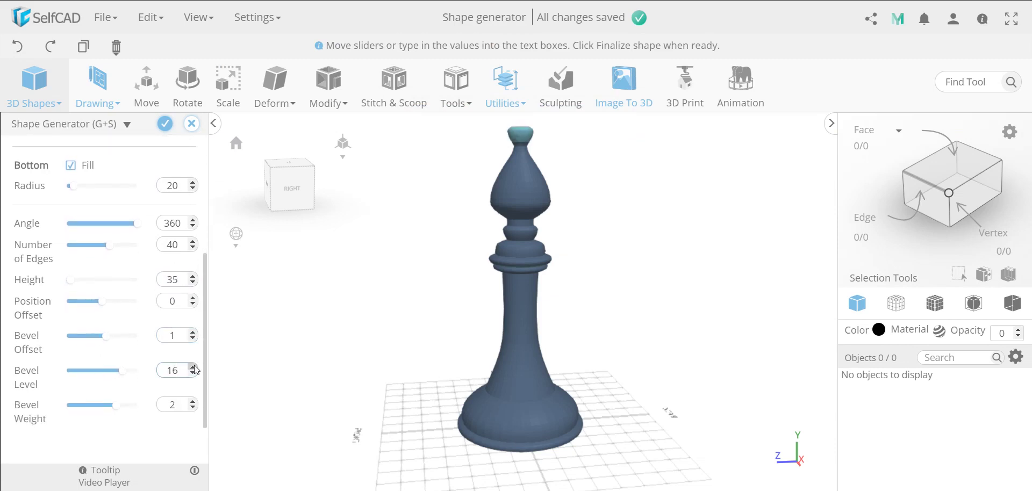
{"action": "left_click", "coordinate": [193, 410]}
{"action": "left_click", "coordinate": [193, 409]}
Add a thirteenth segment on top and set its height to 6
{"action": "scroll", "coordinate": [177, 398], "scroll_direction": "down", "scroll_amount": 2}
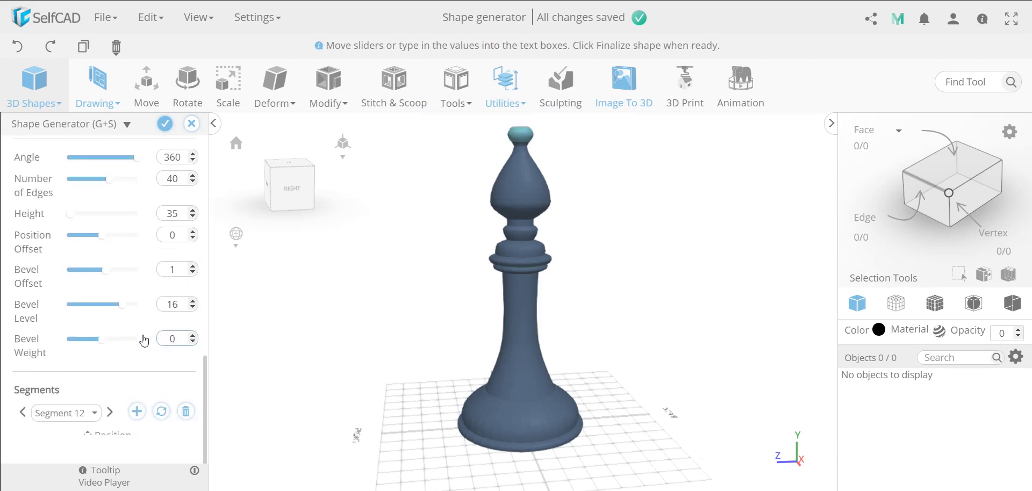
{"action": "left_click", "coordinate": [137, 412]}
{"action": "scroll", "coordinate": [151, 323], "scroll_direction": "down", "scroll_amount": 1}
{"action": "double_click", "coordinate": [173, 338]}
{"action": "type", "text": "6"}
Set the thirteenth segment's bevel offset to 0 and top radius to 3, and finalize the complete shape
{"action": "scroll", "coordinate": [173, 340], "scroll_direction": "down", "scroll_amount": 2}
{"action": "double_click", "coordinate": [177, 325]}
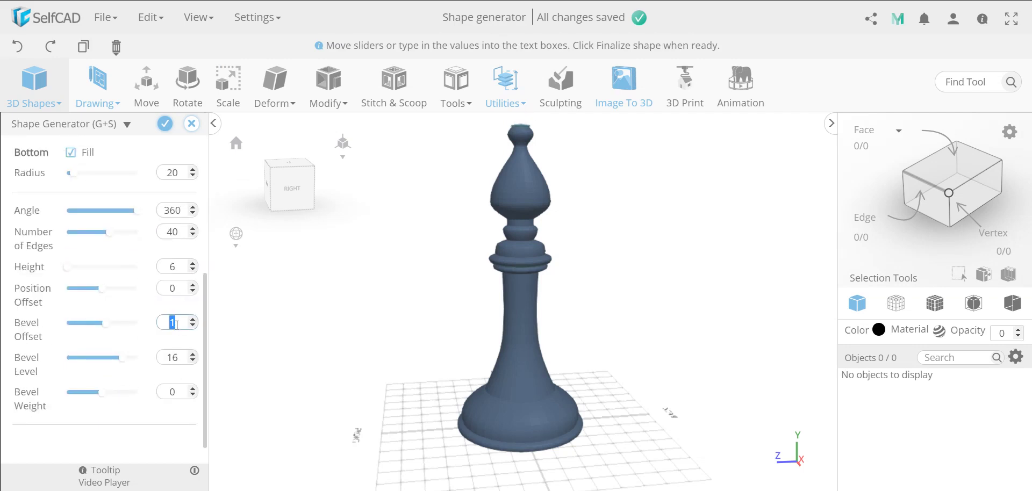
{"action": "scroll", "coordinate": [177, 325], "scroll_direction": "down", "scroll_amount": 3}
{"action": "left_click", "coordinate": [141, 265]}
{"action": "left_click_drag", "start_coordinate": [606, 266], "coordinate": [570, 288]}
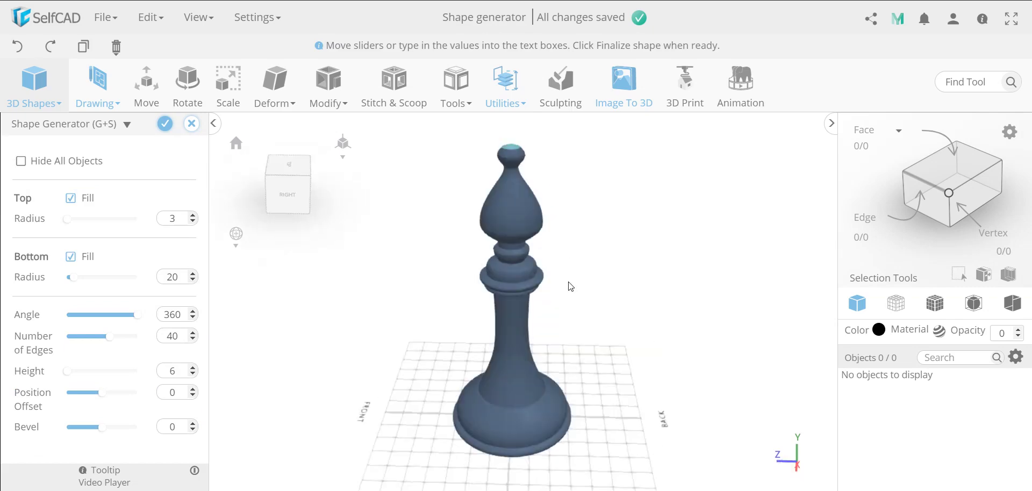
{"action": "left_click", "coordinate": [166, 127]}
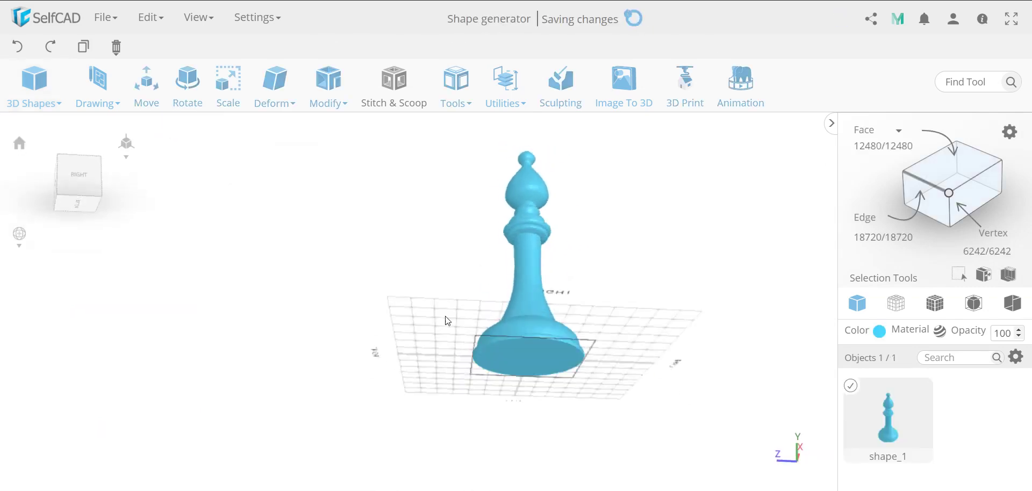